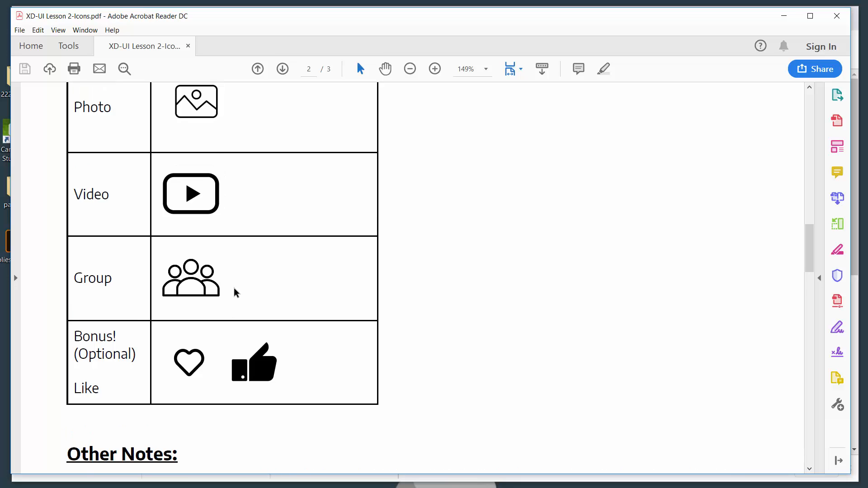
Read the lesson PDF from the end of the icon table through the notes, saving steps and submitting instructions.
scroll(235, 290, "up", 1)
scroll(235, 290, "down", 1)
scroll(234, 291, "down", 3)
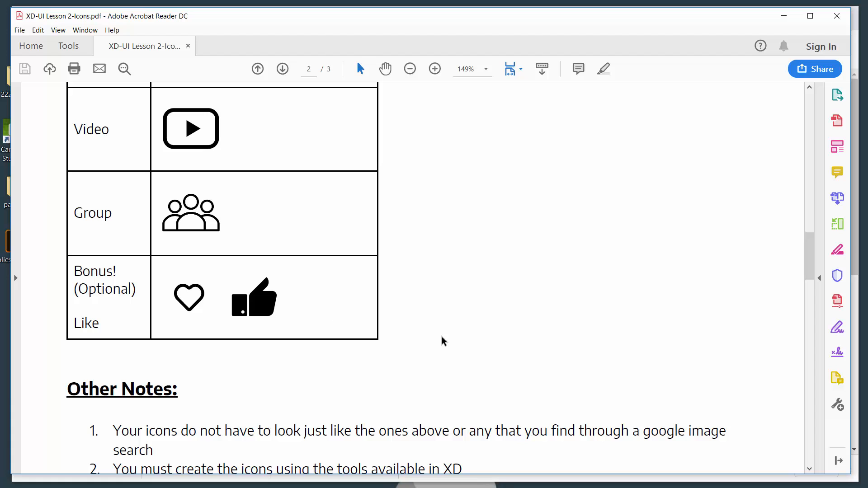
scroll(361, 361, "down", 1)
scroll(361, 361, "up", 1)
scroll(362, 362, "down", 1)
scroll(364, 360, "down", 4)
scroll(363, 358, "down", 2)
scroll(363, 357, "up", 2)
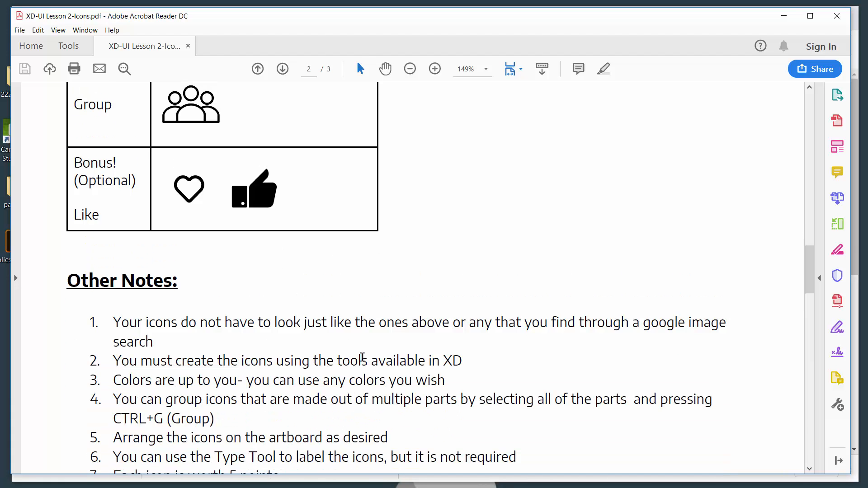
scroll(362, 357, "down", 4)
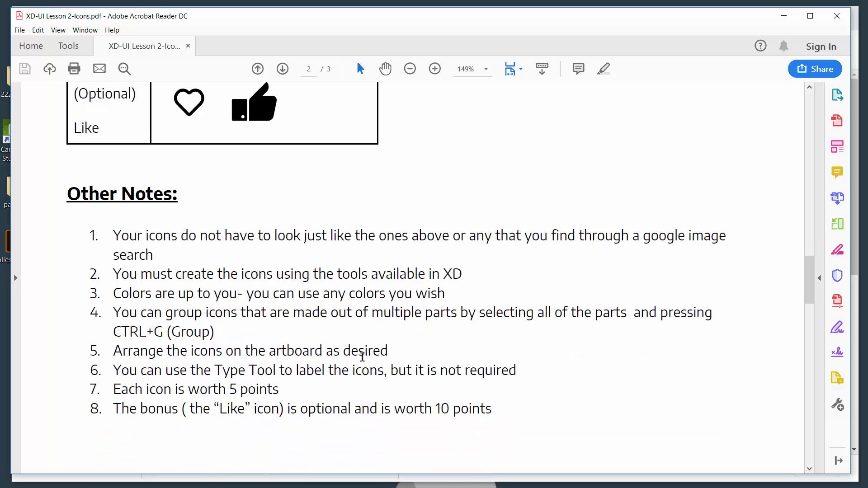
scroll(363, 357, "down", 11)
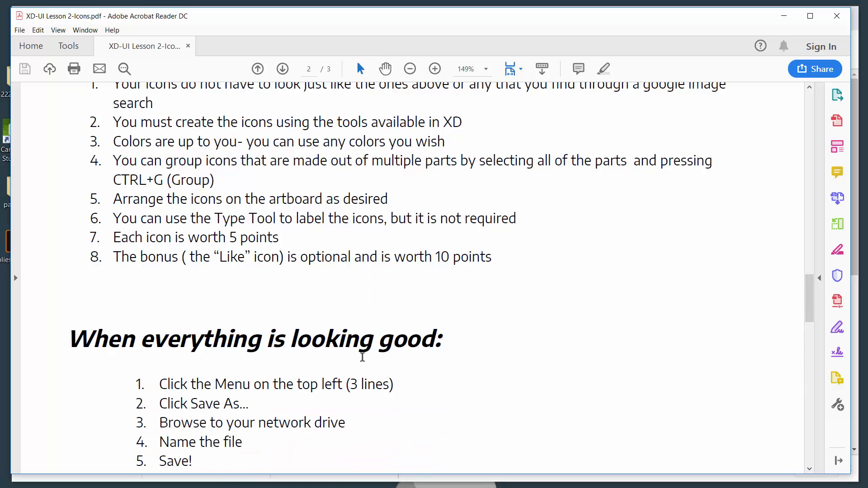
scroll(363, 362, "down", 15)
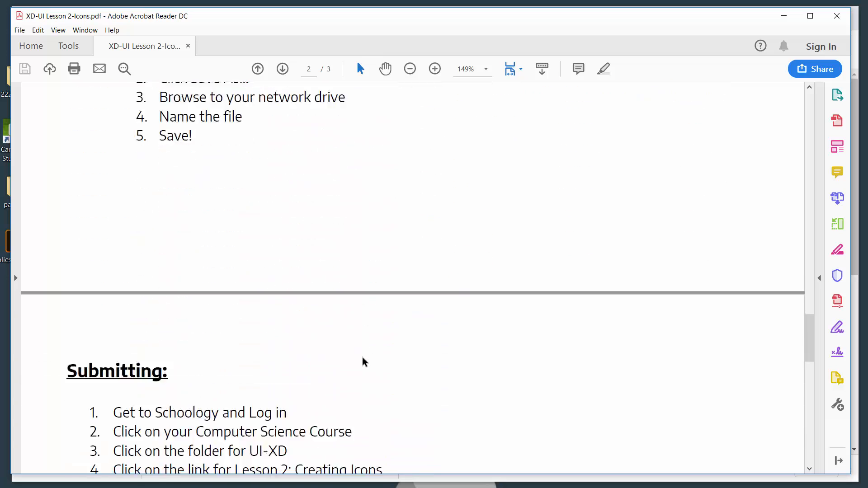
scroll(362, 359, "down", 2)
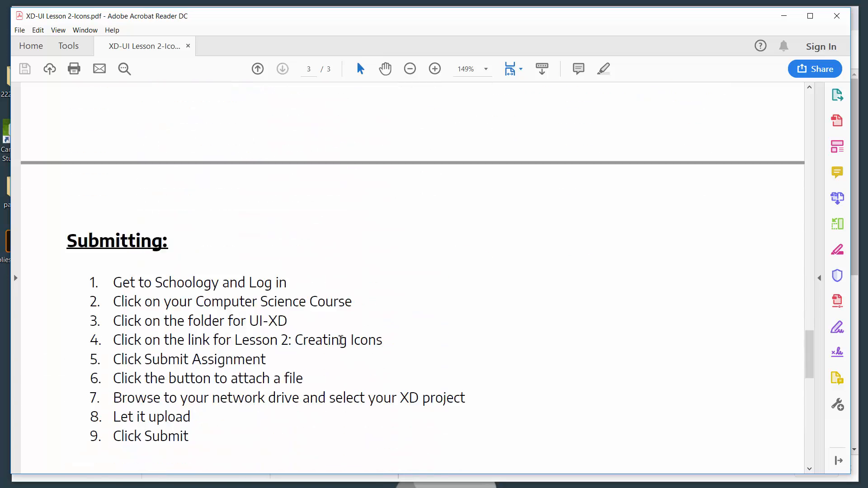
Switch to Adobe XD and start a new document with the Custom Size preset.
key("alt+Tab")
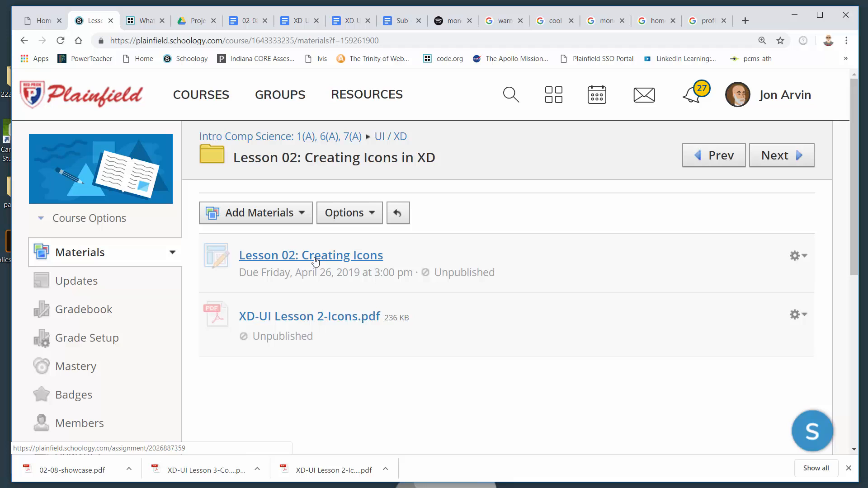
key("alt+Tab")
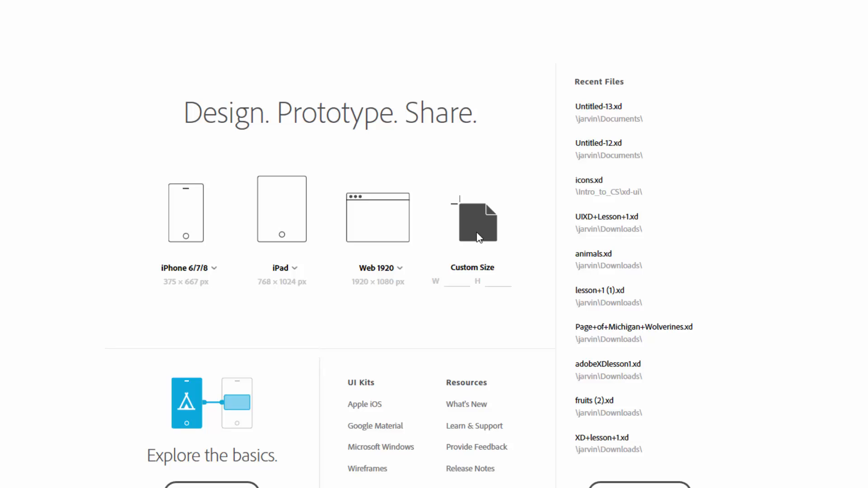
left_click(479, 237)
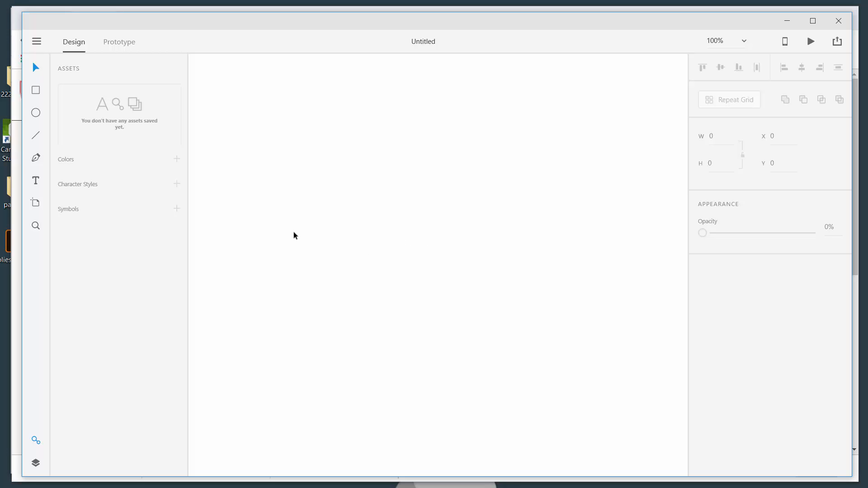
Draw a rectangle about 113 by 118 as the house body and a closed triangular roof above it with the Pen tool.
left_click(37, 94)
left_click_drag(262, 180, 326, 247)
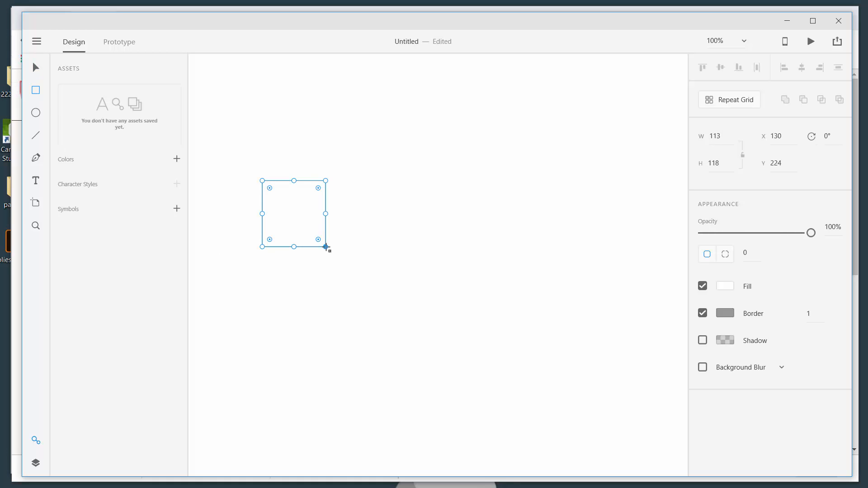
left_click(37, 158)
left_click(289, 119)
left_click(252, 157)
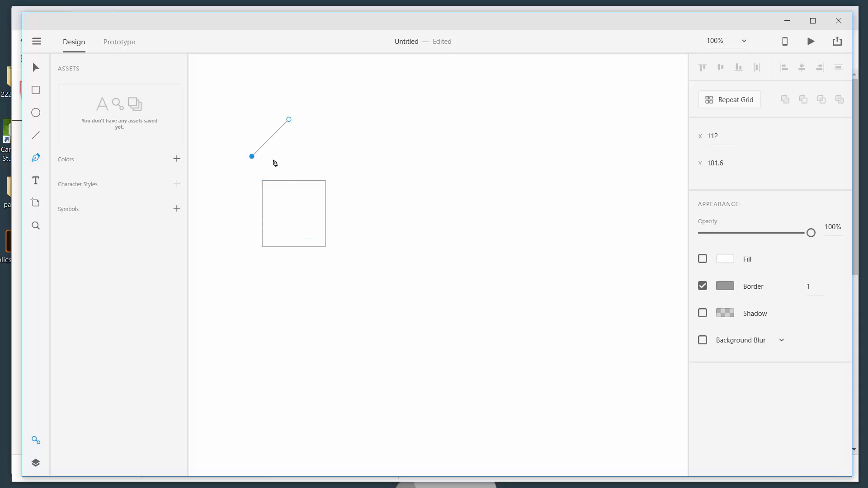
left_click(329, 156)
left_click(289, 120)
left_click(328, 349)
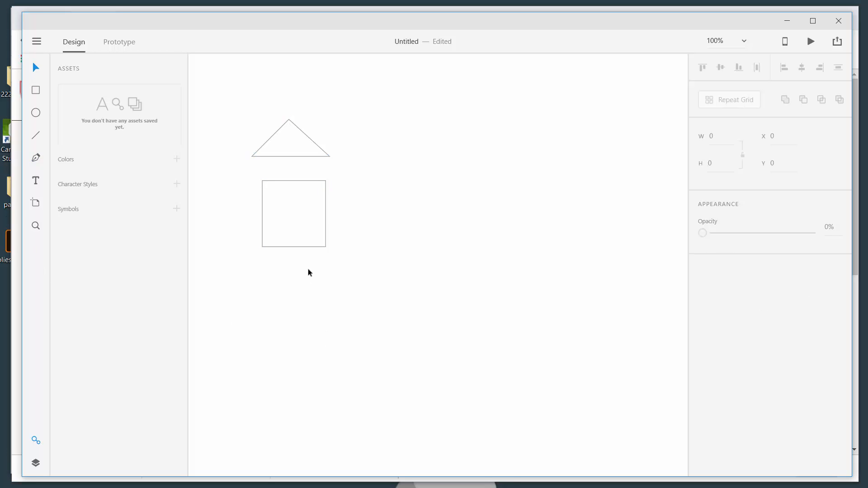
Move the house body up so its upper edge meets the base of the triangular roof.
left_click_drag(306, 247, 302, 226)
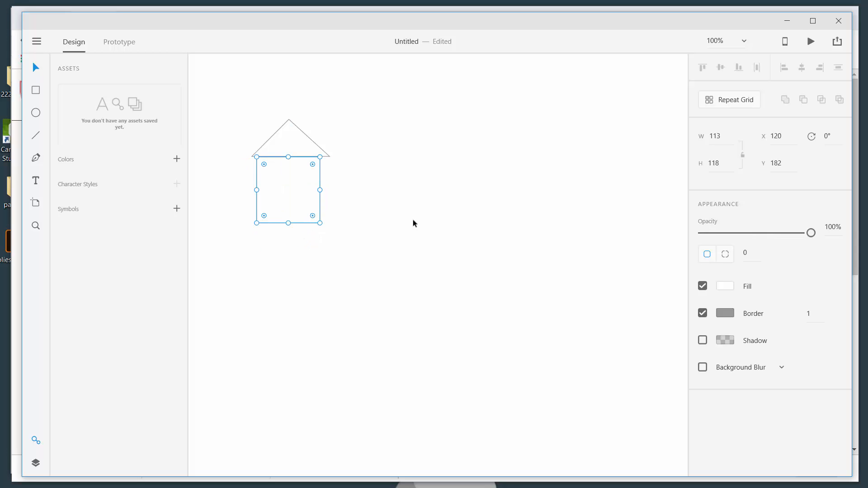
left_click(413, 223)
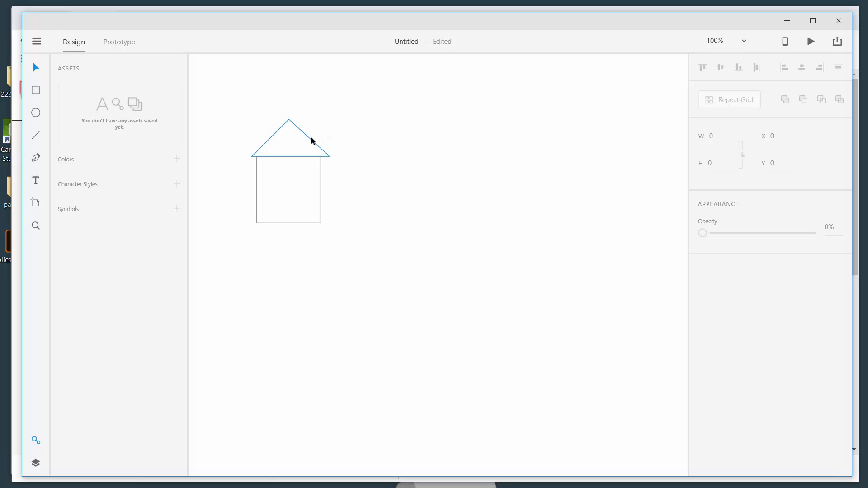
mouse_move(311, 141)
left_mouse_down()
mouse_move(316, 147)
mouse_move(312, 141)
left_mouse_up()
left_click(398, 136)
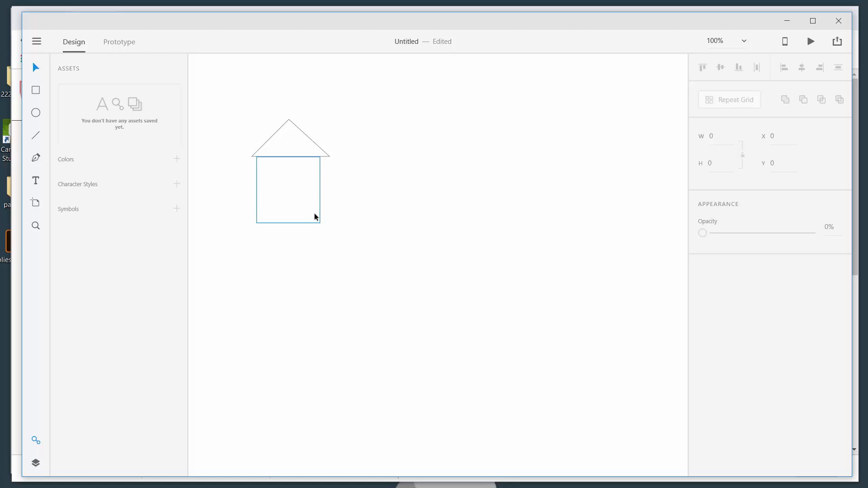
Give the roof and house body a black (#000000) border of width 5 and align their centers horizontally.
left_click_drag(234, 106, 372, 244)
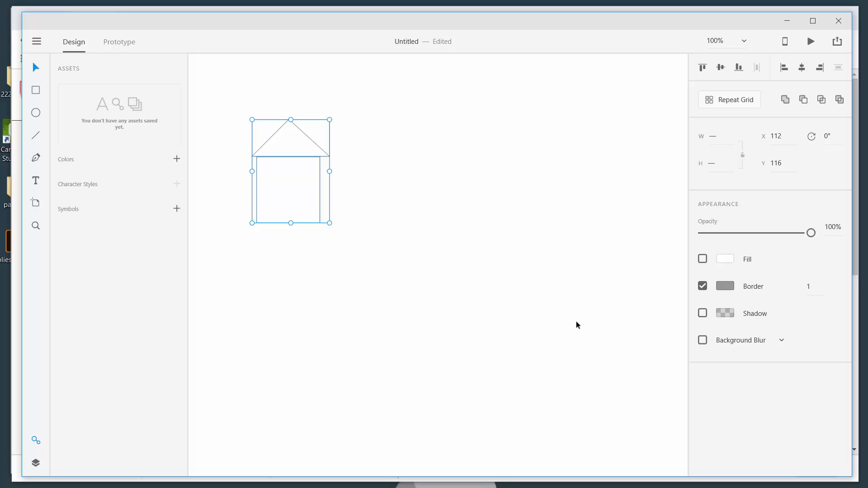
left_click(726, 285)
left_click_drag(622, 291, 527, 307)
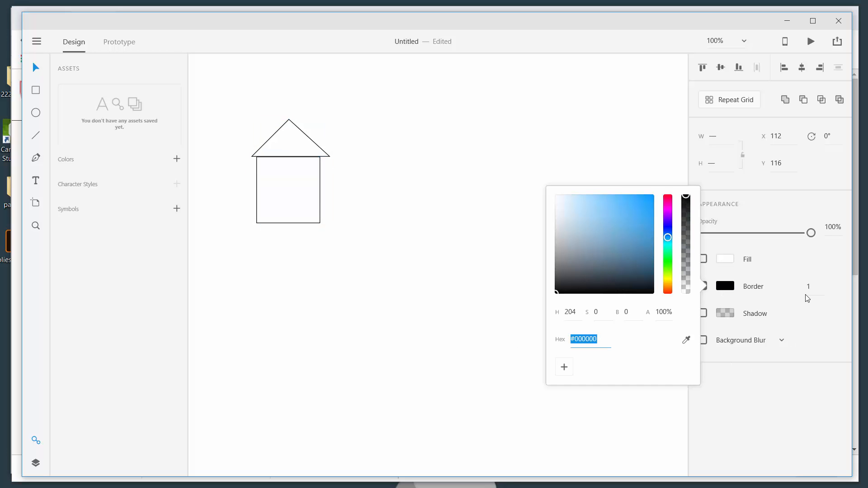
left_click(785, 288)
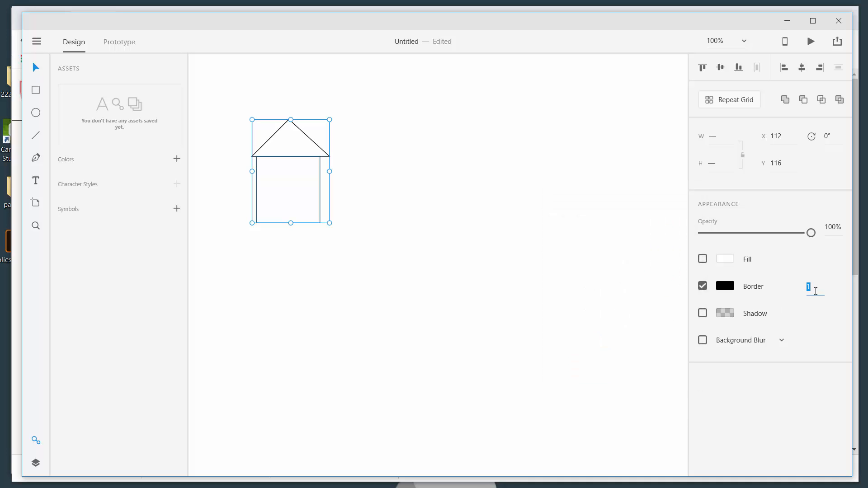
type("5")
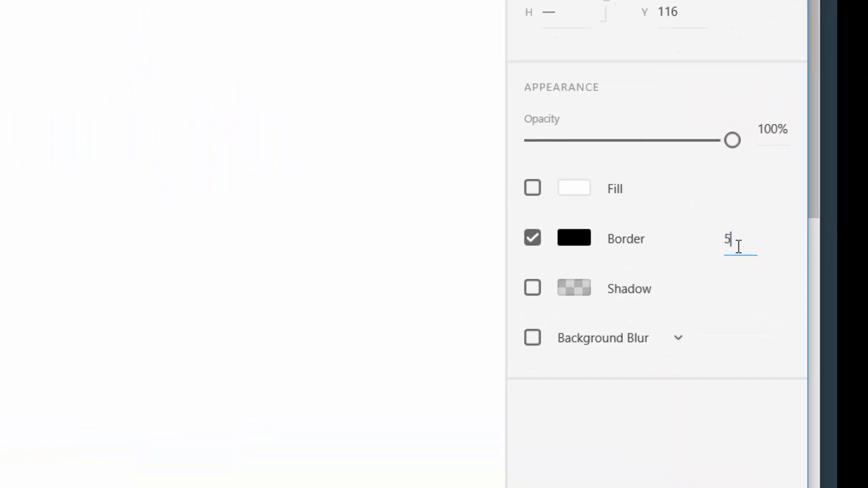
key("Return")
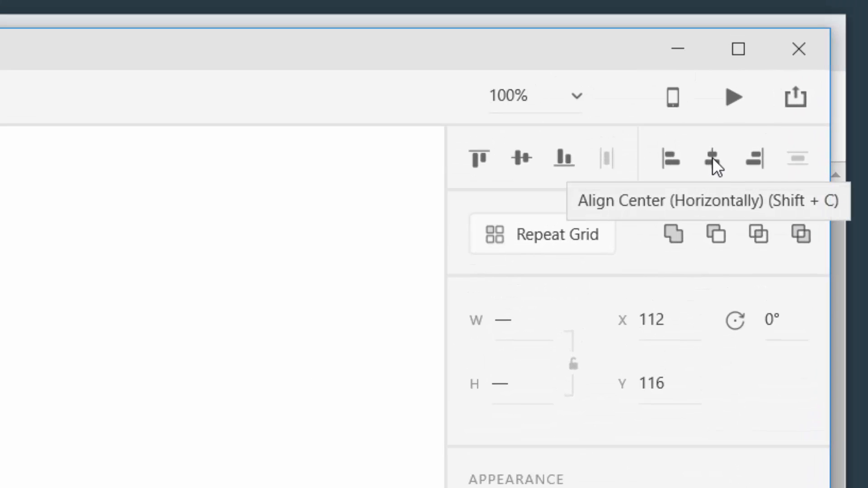
left_click(712, 158)
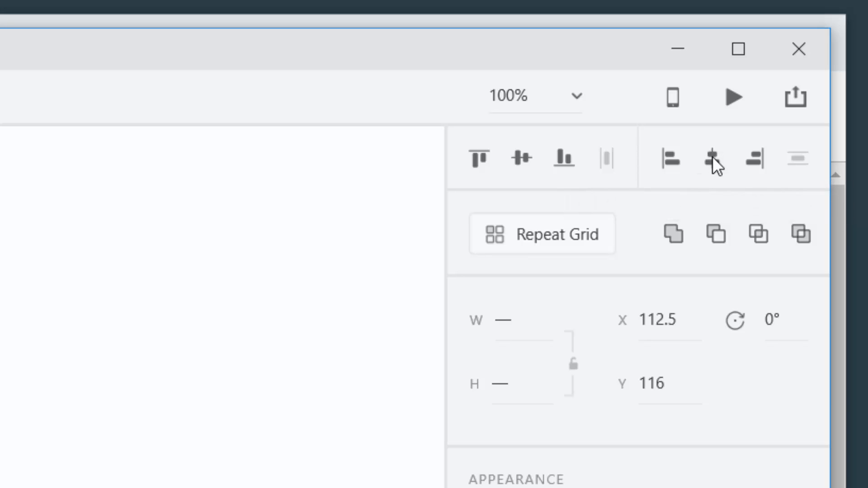
key("Escape")
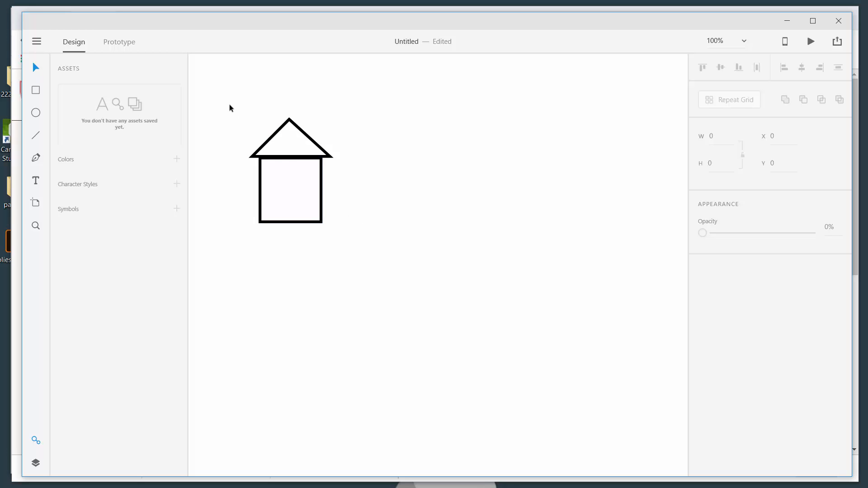
Group the roof and house body, and move the grouped house up and to the left on the artboard.
left_click_drag(231, 109, 355, 240)
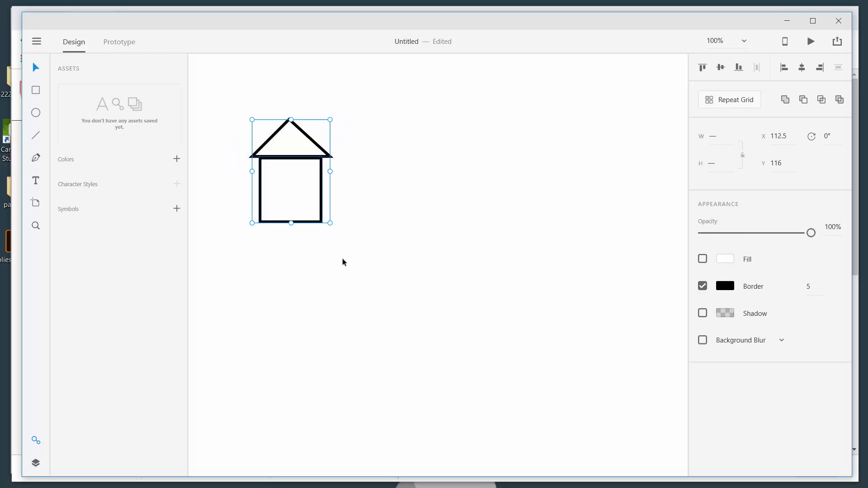
right_click(310, 161)
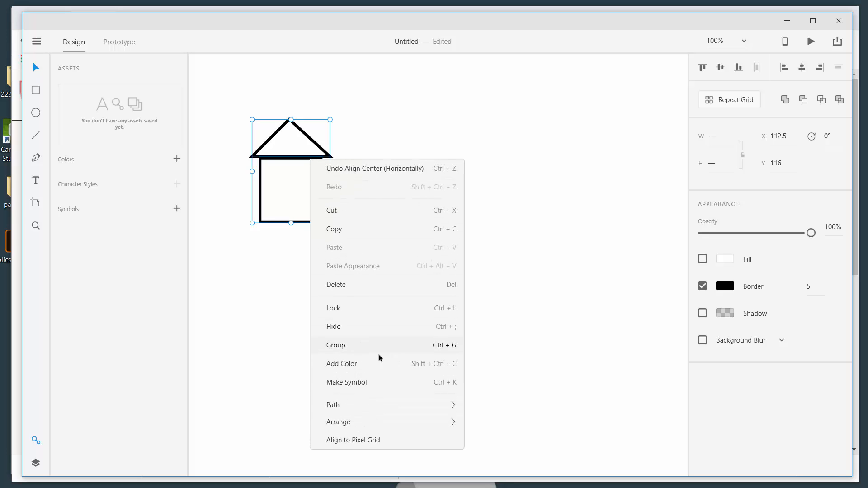
left_click(415, 346)
left_click(356, 299)
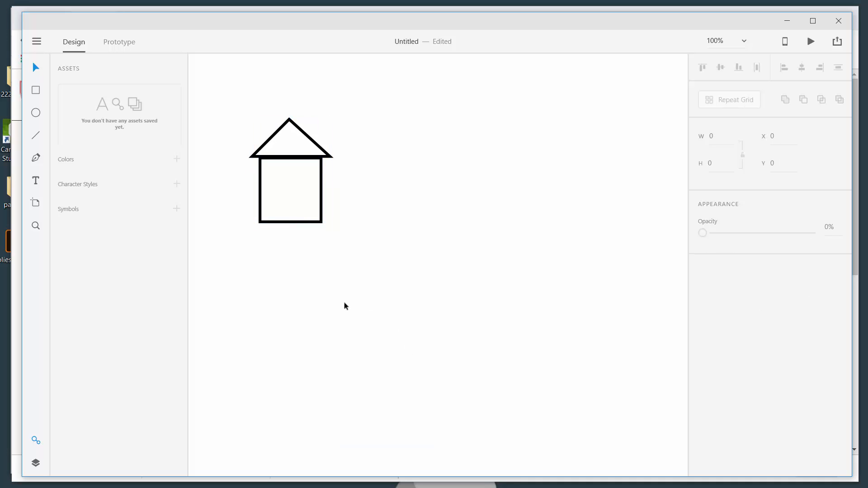
left_click_drag(312, 223, 291, 203)
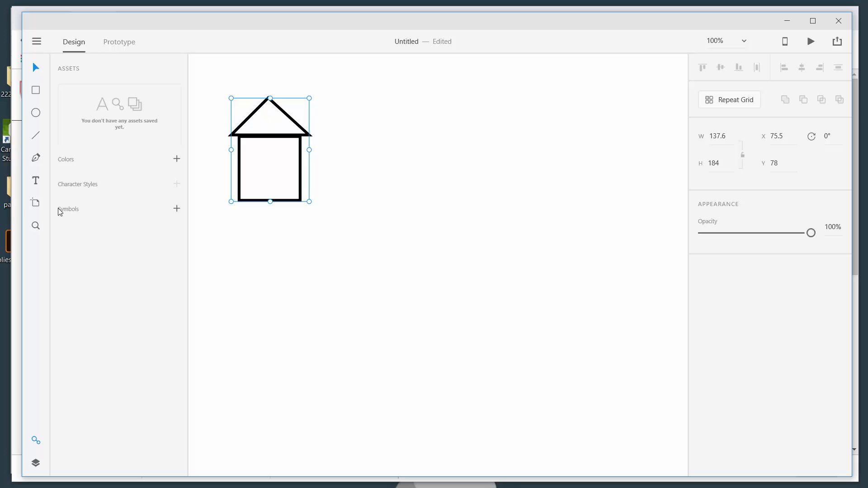
Draw a closed arrow outline pointing right beside the house with the Pen tool, leveling the upper edge of its shaft.
left_click(36, 158)
left_click(386, 154)
left_click(386, 186)
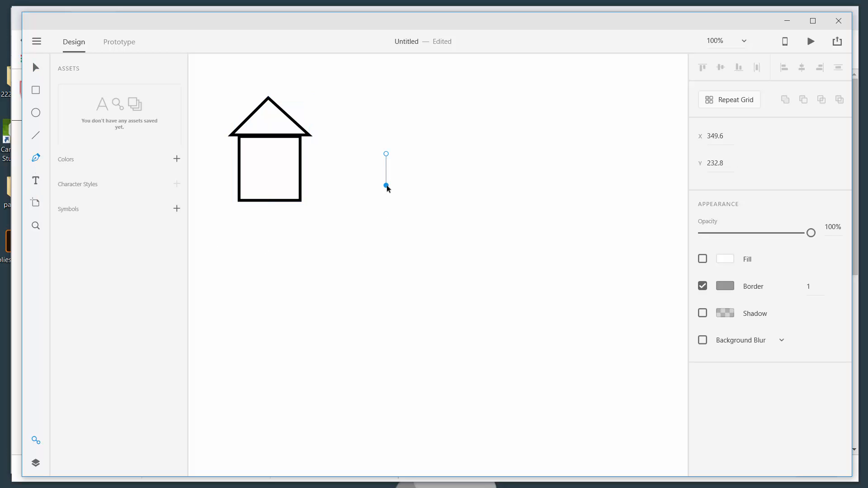
left_click(435, 186)
left_click(436, 209)
left_click(489, 169)
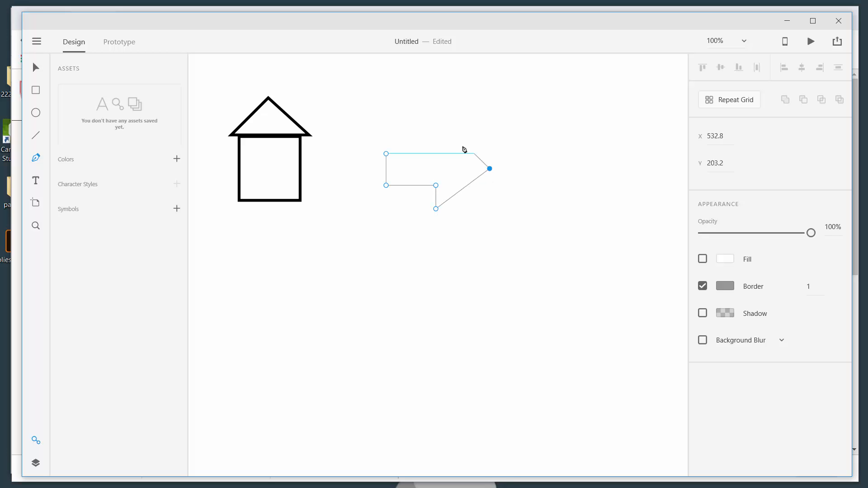
left_click(435, 120)
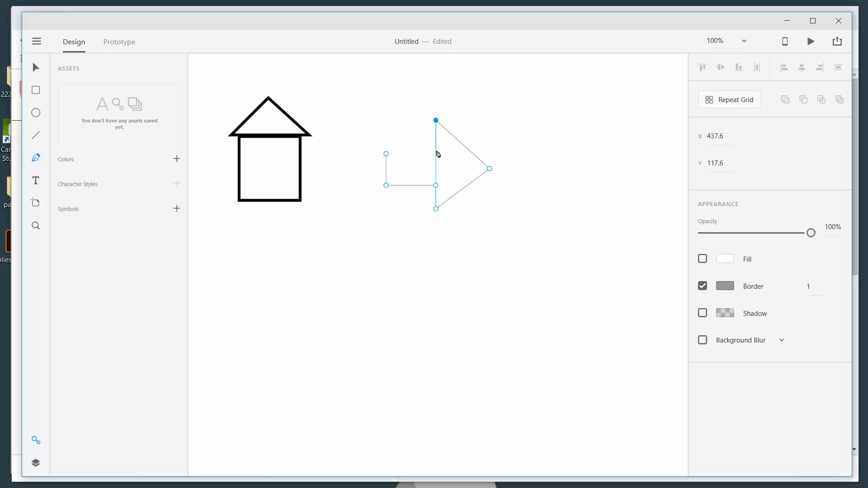
left_click(435, 151)
left_click(386, 154)
left_click_drag(386, 154, 386, 151)
Give the arrow a black (#000000) border of width 5.
left_click_drag(358, 100, 548, 243)
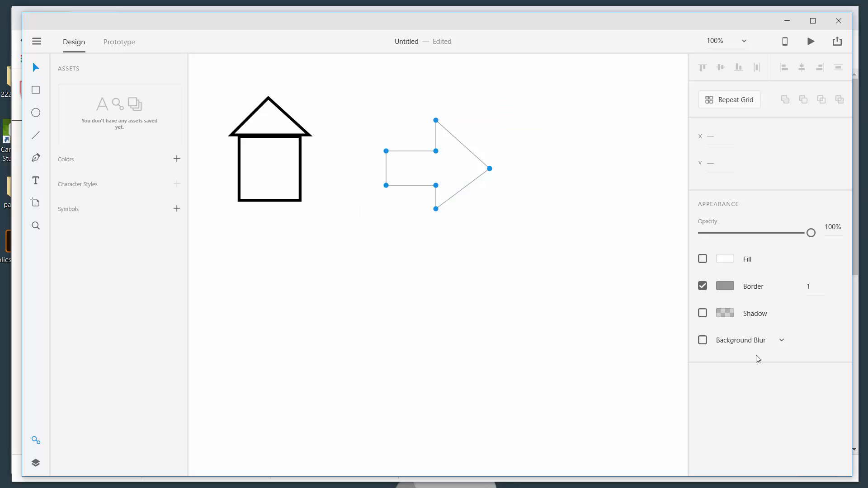
left_click(731, 287)
left_click(810, 285)
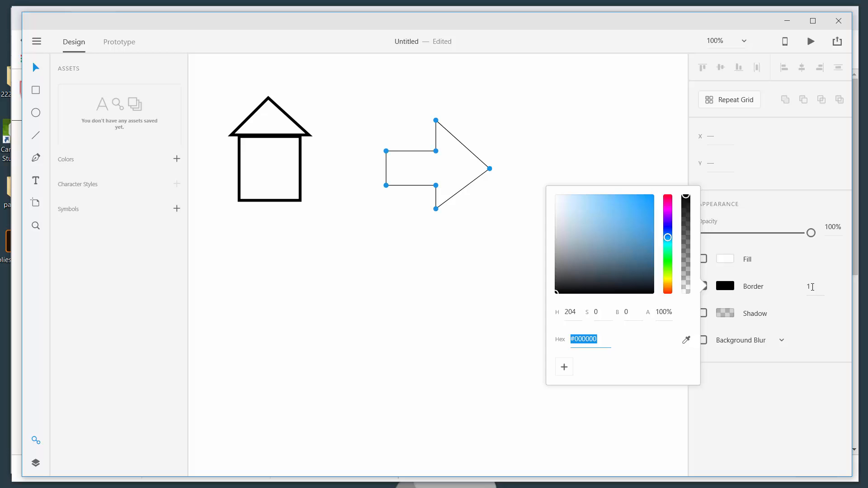
type("5")
key("Return")
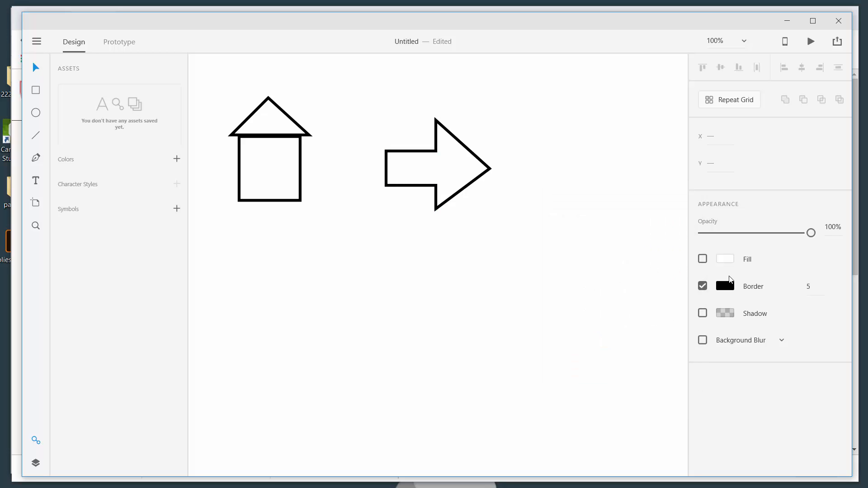
Fill the arrow with red (#FF0707) and move it slightly up and to the left.
left_click(725, 259)
left_click(628, 203)
left_click_drag(631, 204, 654, 177)
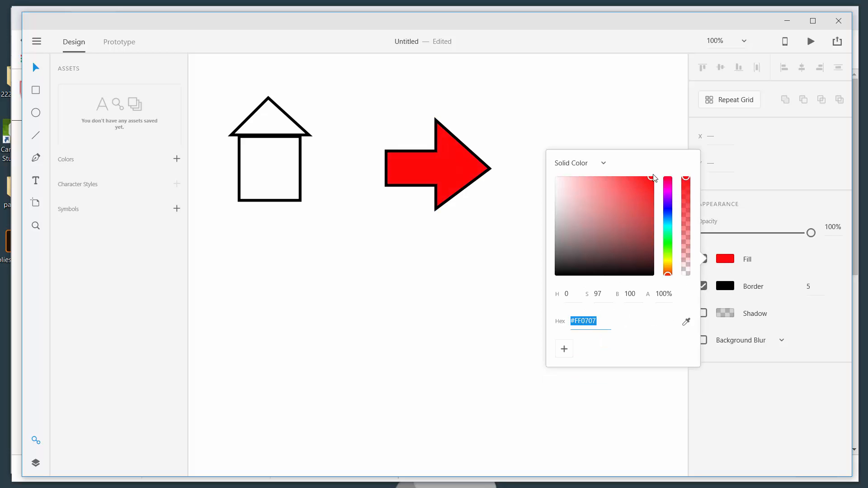
left_click(416, 270)
left_click(467, 184)
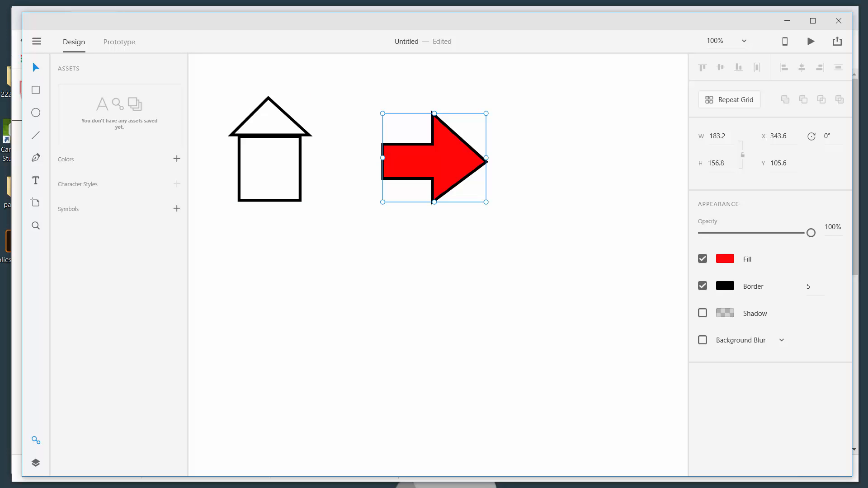
Draw a circle about 66 by 66 below and between the house and the arrow.
left_click(36, 113)
left_click_drag(327, 237, 366, 274)
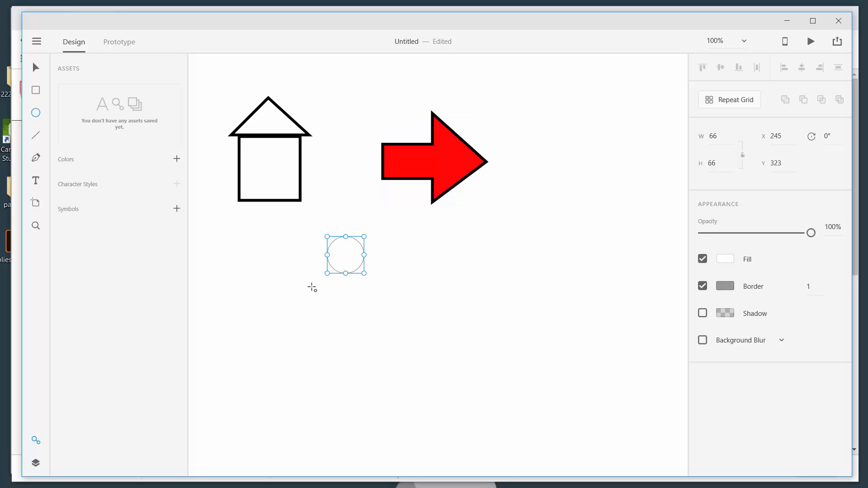
Draw a circle about 136 by 136 below the small circle and a rectangle about 236 by 87 over its lower part.
left_click_drag(312, 287, 410, 365)
left_click_drag(413, 365, 412, 364)
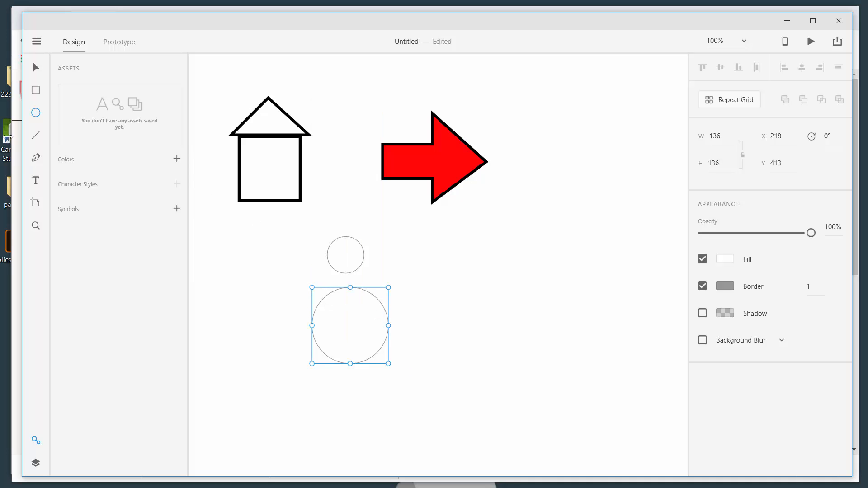
left_click(35, 90)
left_click_drag(287, 333, 421, 382)
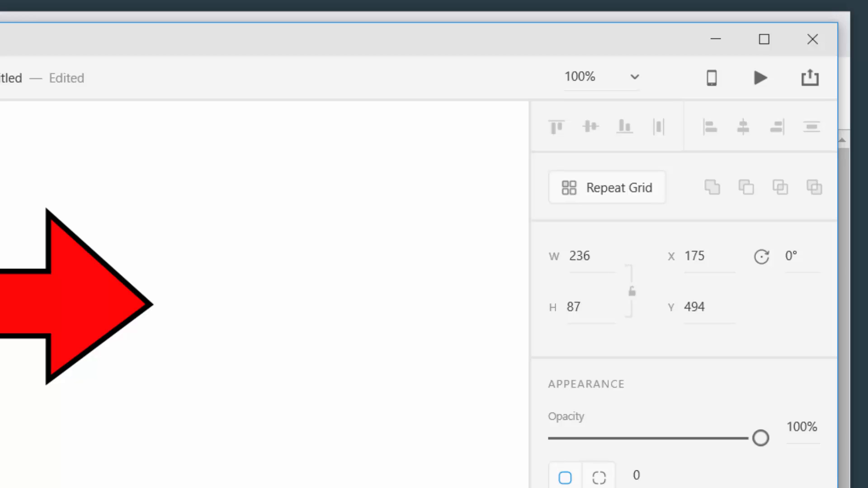
Subtract the rectangle from the large circle and move the remaining dome up until it touches the small circle, centered beneath it.
key("ctrl+a")
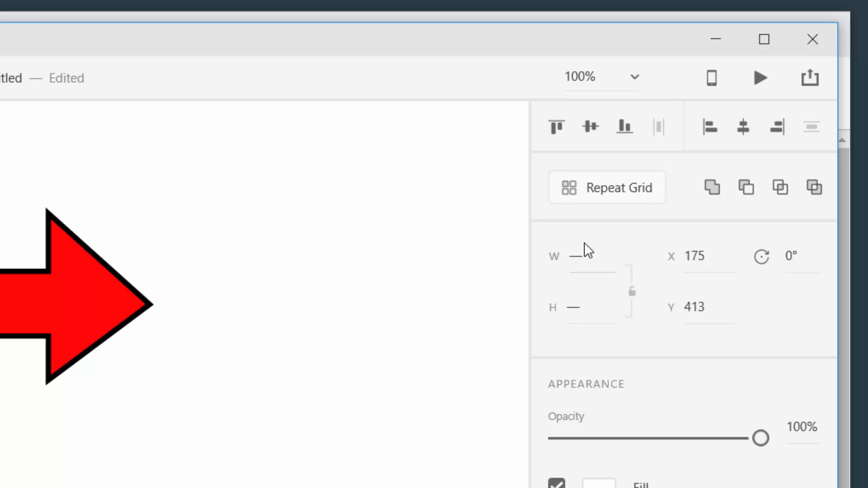
left_click(747, 186)
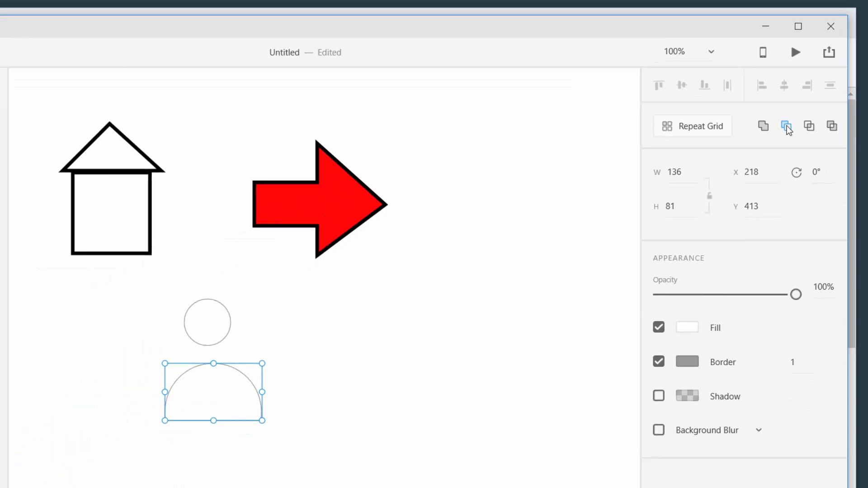
left_click(489, 283)
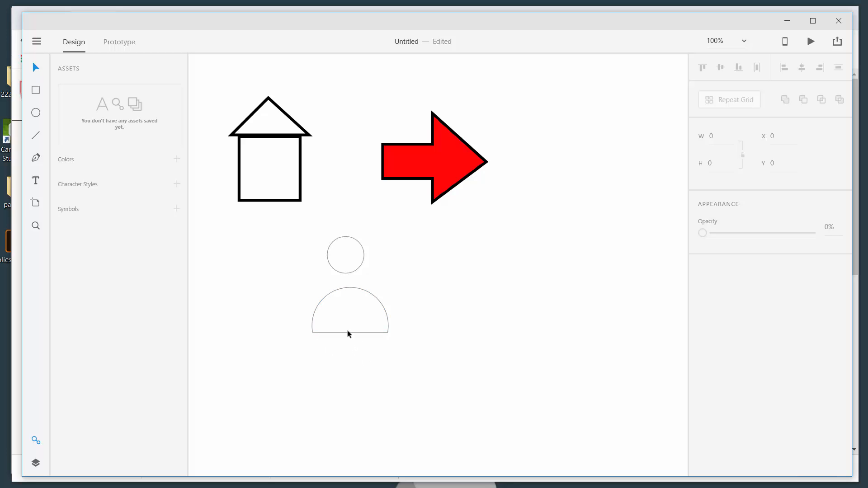
left_click_drag(349, 321, 343, 307)
left_click(403, 352)
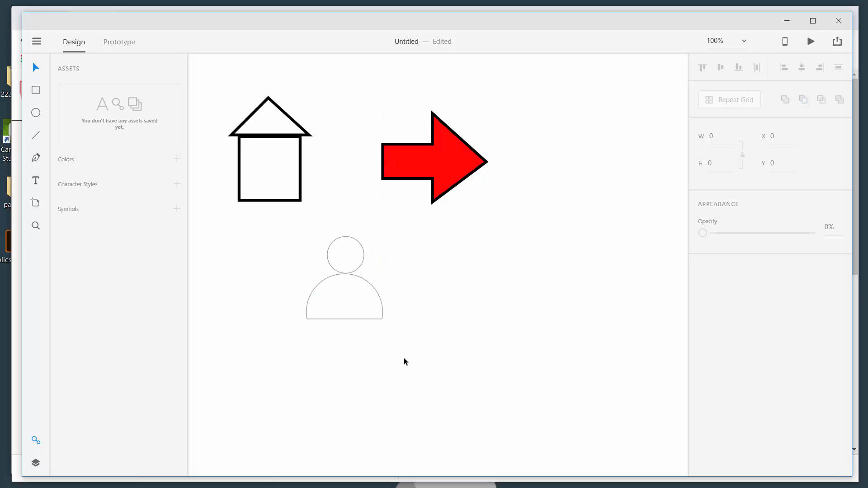
Switch to the browser's image results for "profile icon", look through the example icons and return to Adobe XD.
key("alt+Tab")
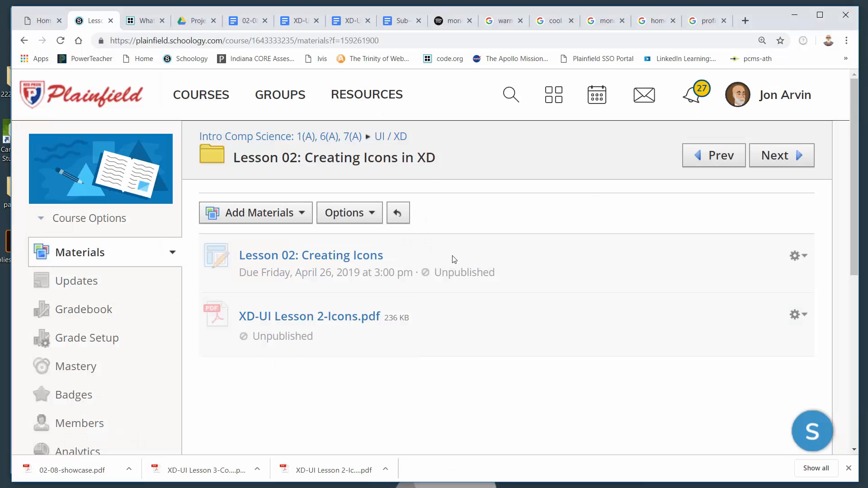
left_click(705, 23)
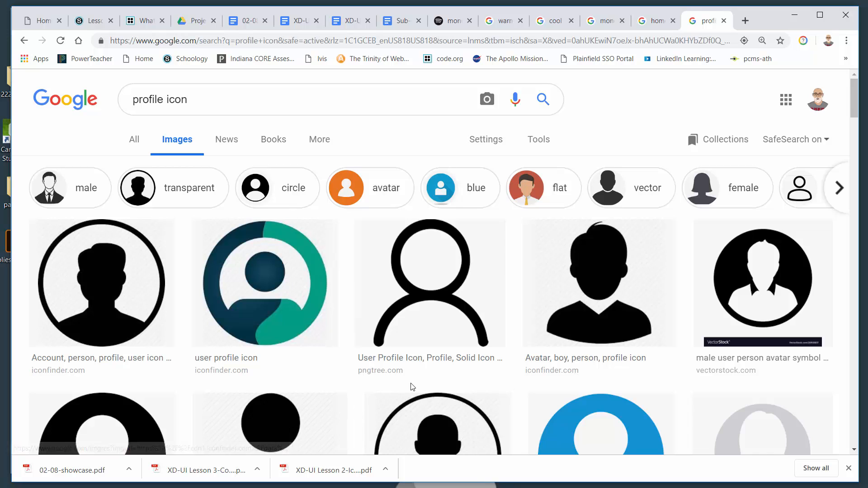
scroll(420, 361, "down", 3)
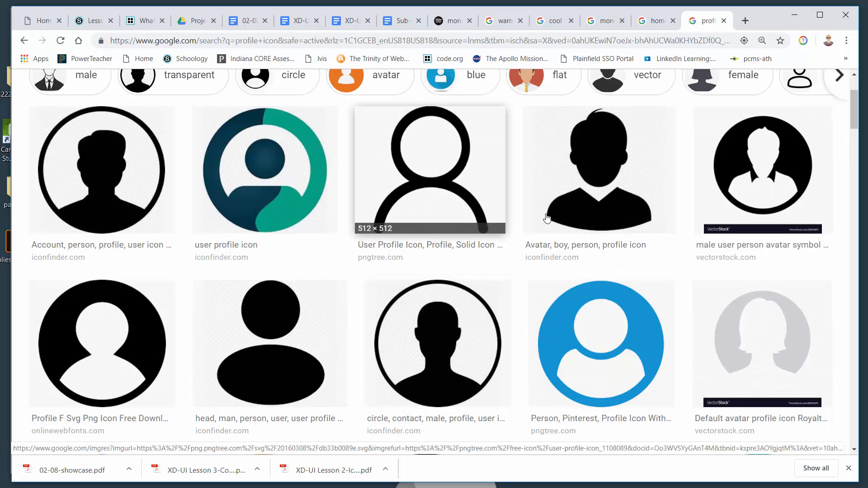
key("alt+Tab")
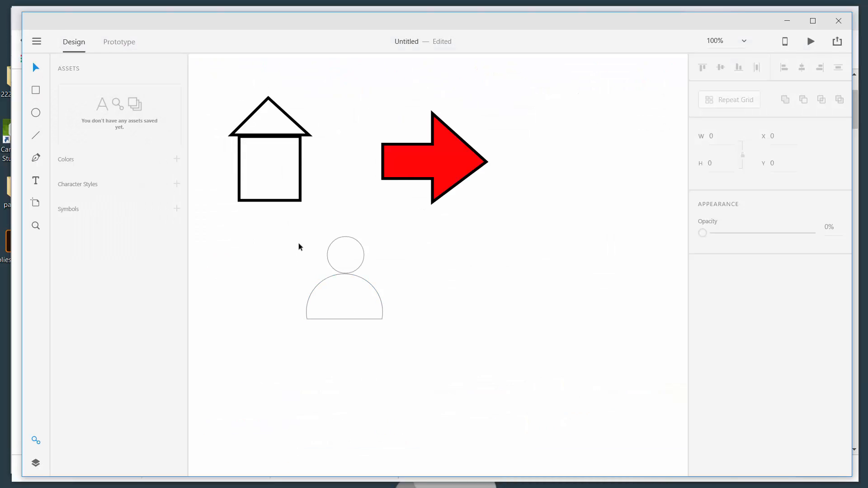
Fill both the head circle and the body shape of the profile icon with bright green (#66F116).
left_click_drag(300, 246, 388, 323)
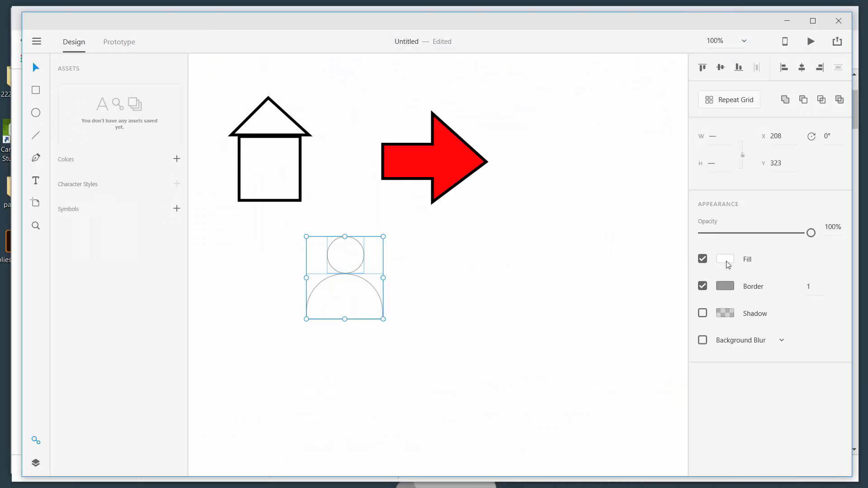
left_click(731, 261)
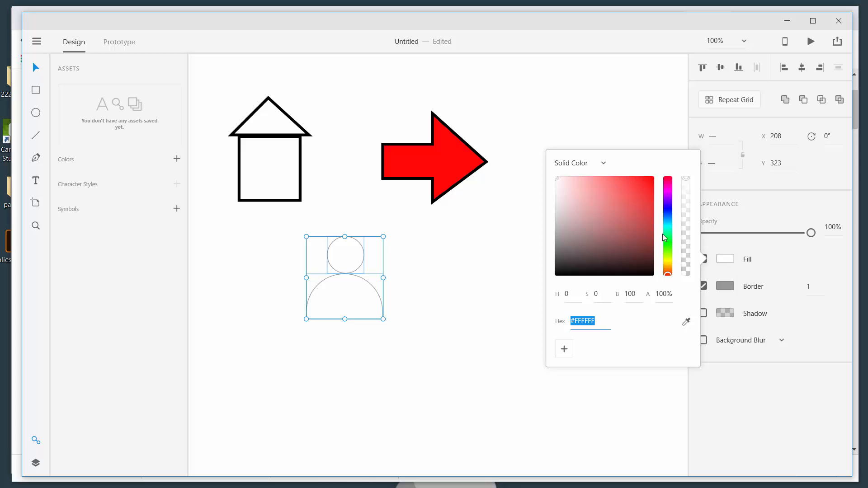
left_click(668, 248)
left_click_drag(612, 197, 645, 182)
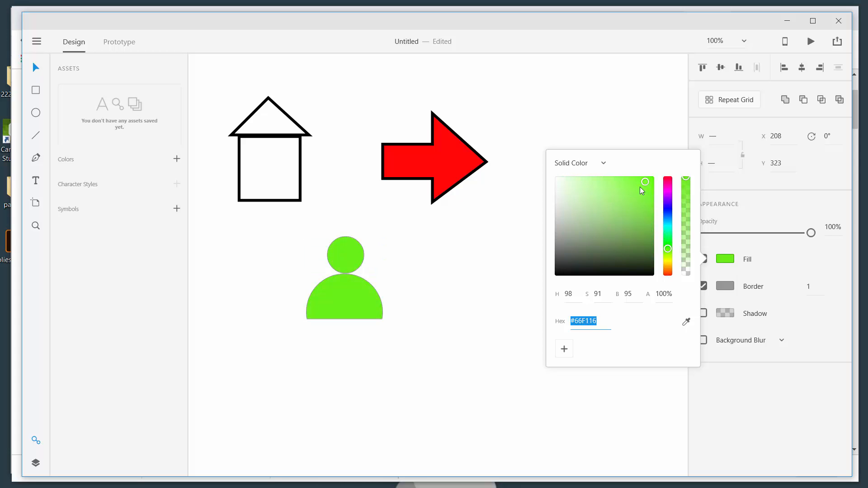
Give both profile icon shapes a black (#000000) border of width 3.
left_click(724, 287)
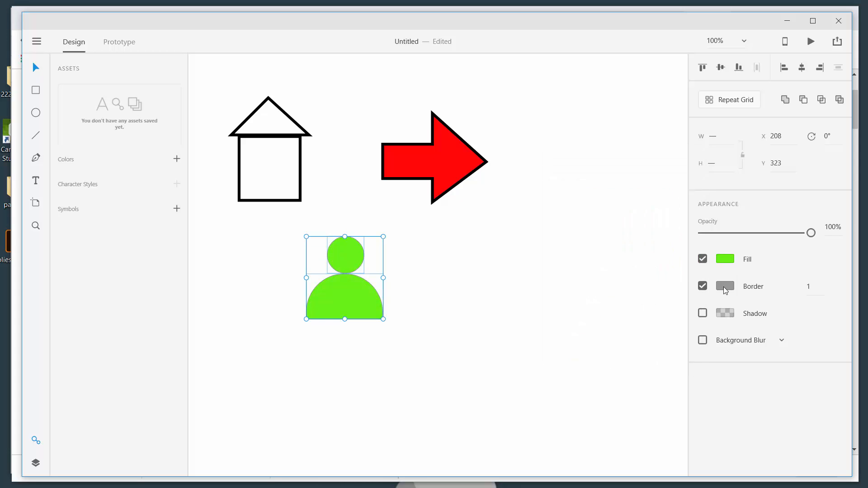
left_click_drag(583, 272, 527, 314)
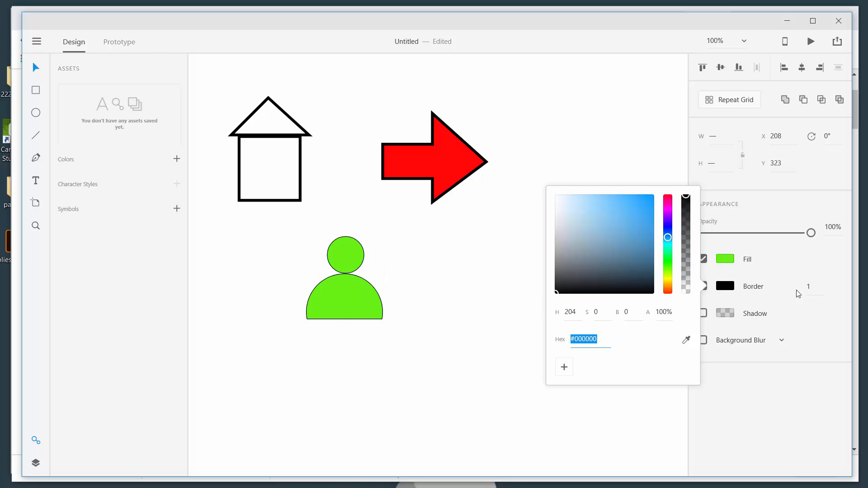
left_click(816, 286)
type("3")
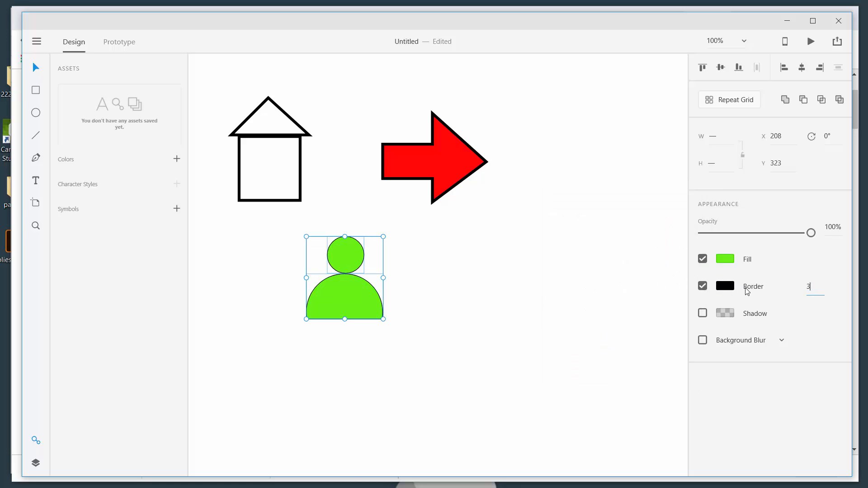
key("Return")
left_click(527, 322)
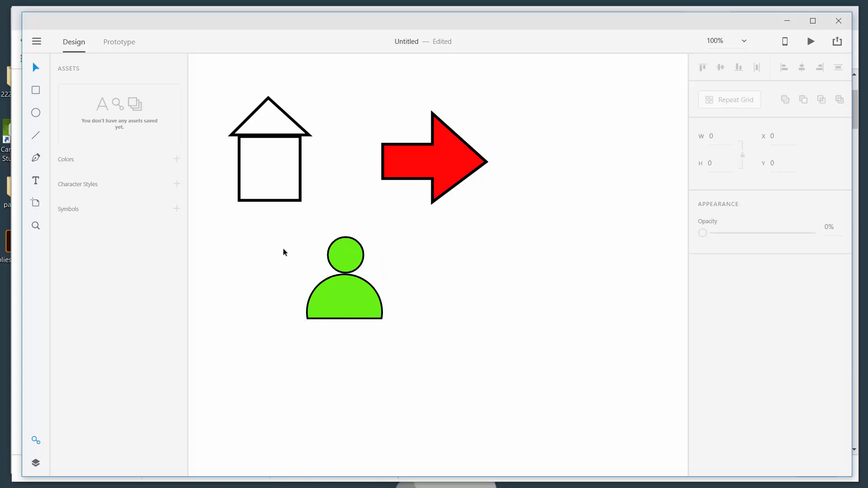
Group the head and body of the profile icon and move the group beneath the house, to about X 64, Y 328.
left_click_drag(282, 250, 384, 329)
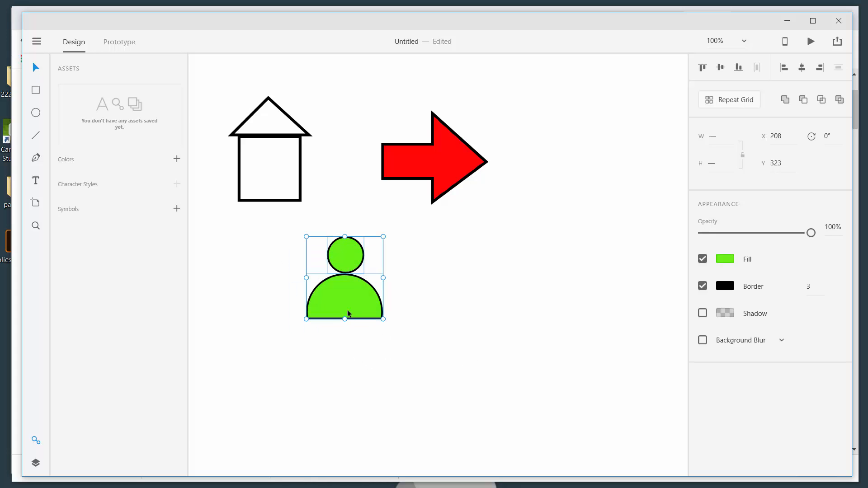
right_click(348, 312)
left_click(390, 178)
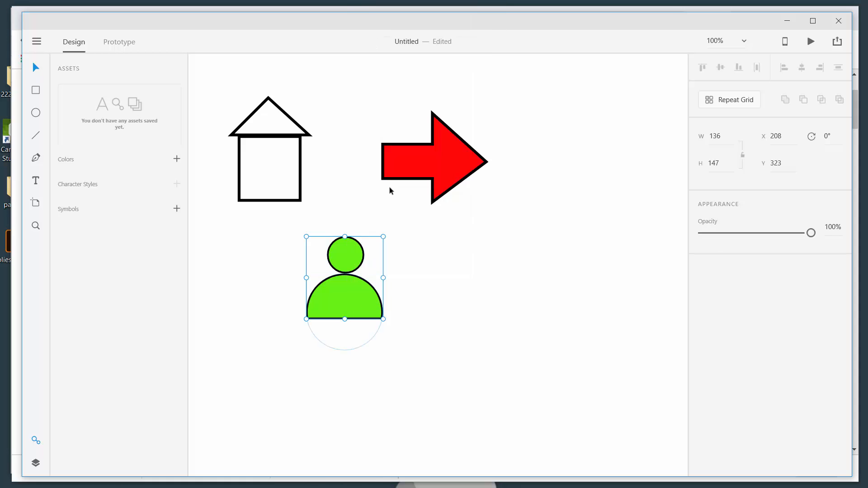
left_click_drag(347, 304, 266, 309)
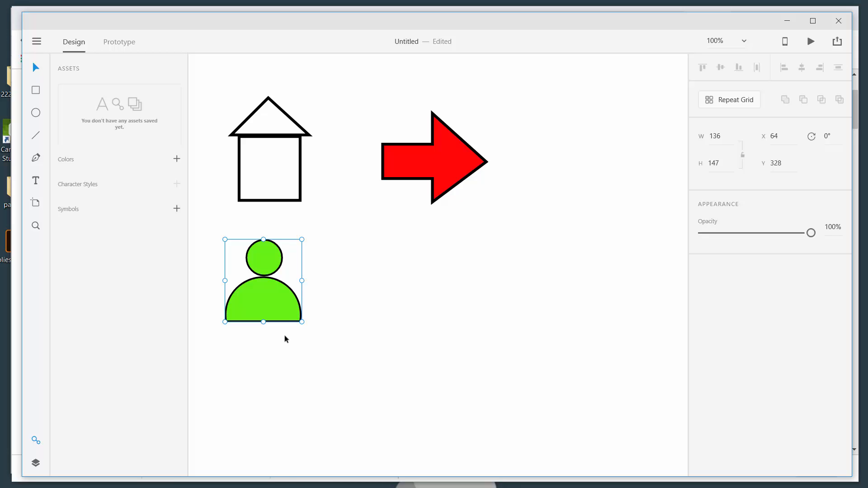
Draw a rectangle about 201 by 134 beneath the arrow with corners rounded to about 37, and add a horizontal line across its upper part.
left_click(35, 90)
mouse_move(390, 251)
left_mouse_down()
mouse_move(481, 302)
mouse_move(504, 326)
left_mouse_up()
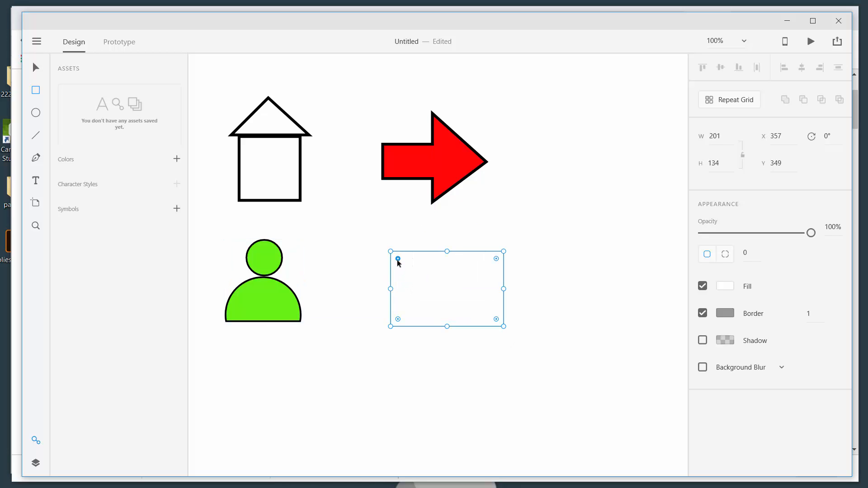
left_click_drag(398, 258, 410, 271)
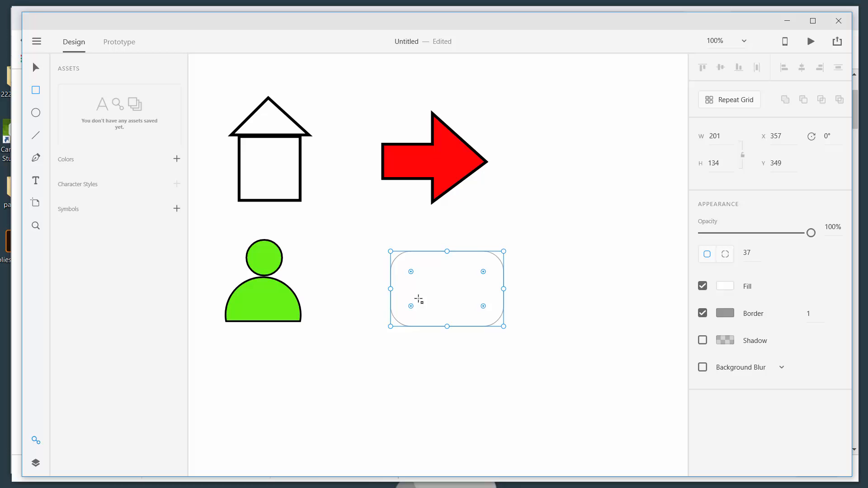
key("l")
mouse_move(391, 277)
left_mouse_down()
mouse_move(461, 285)
mouse_move(504, 275)
left_mouse_up()
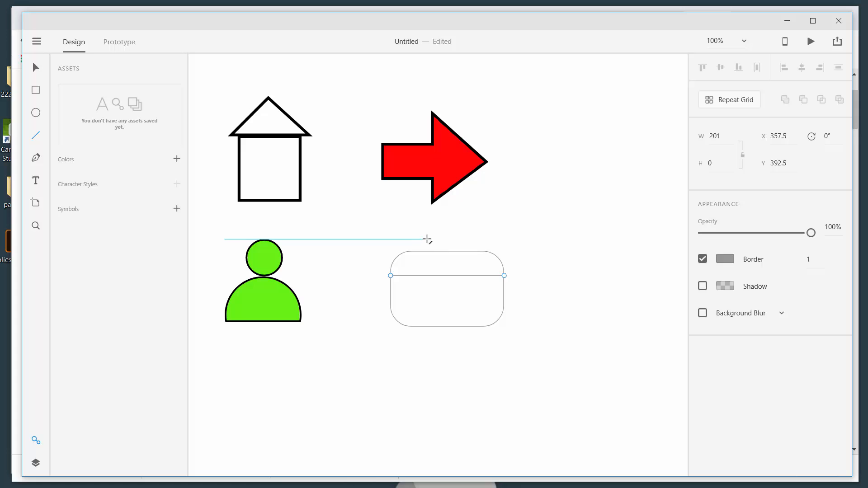
Draw a vertical line about 42 tall across the rounded rectangle's upper edge and place a copy of it about 68 to the right.
left_click_drag(427, 240, 427, 263)
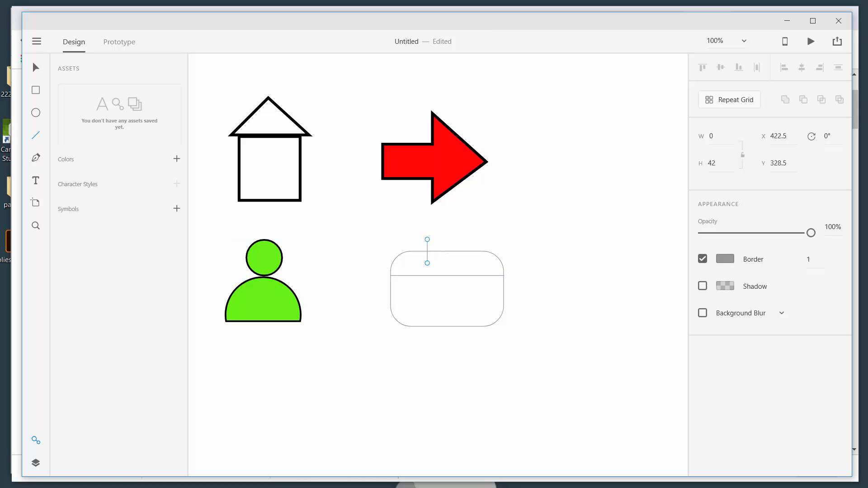
left_click(36, 68)
left_click(564, 221)
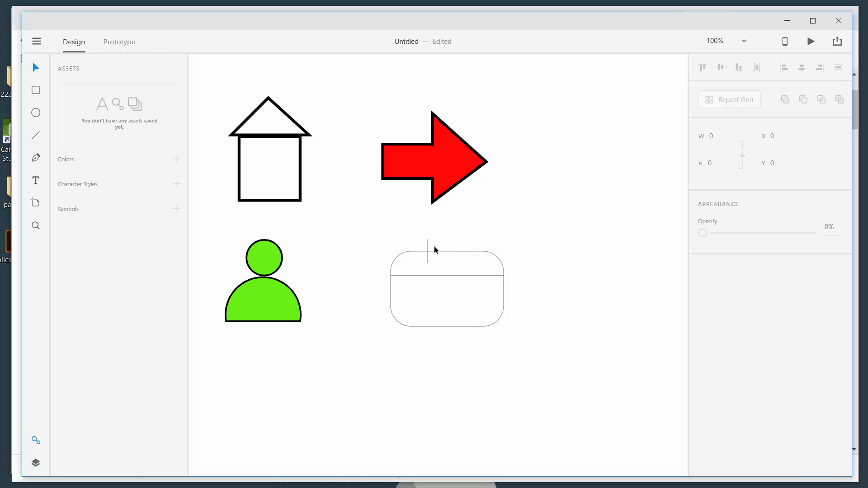
left_click_drag(427, 244, 465, 244, "alt")
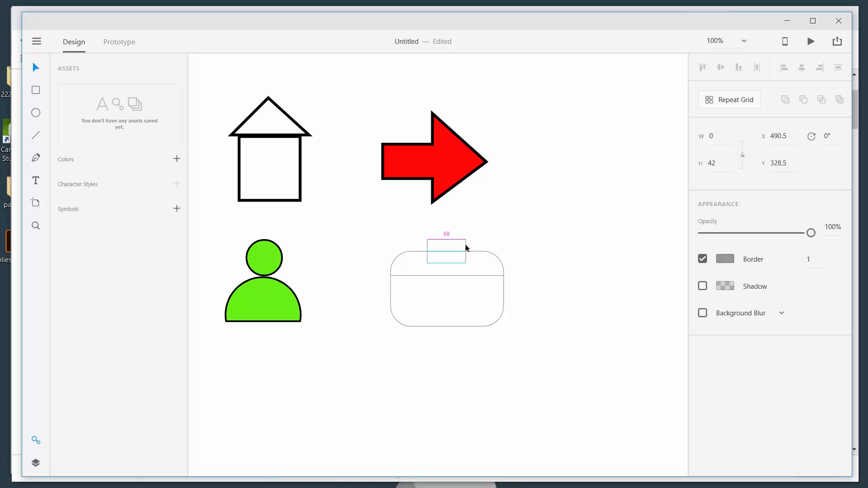
left_click(560, 235)
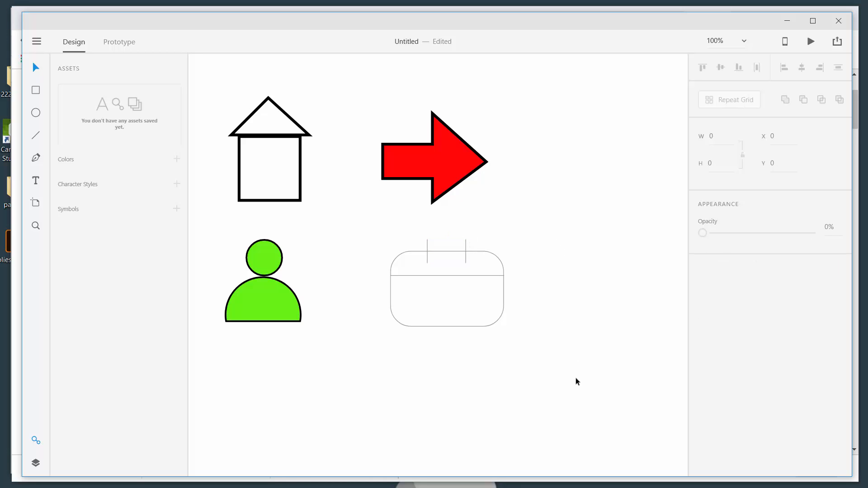
Give the rounded rectangle and its three lines a black (#000000) border of width 3.
left_click_drag(368, 234, 543, 361)
left_click(725, 259)
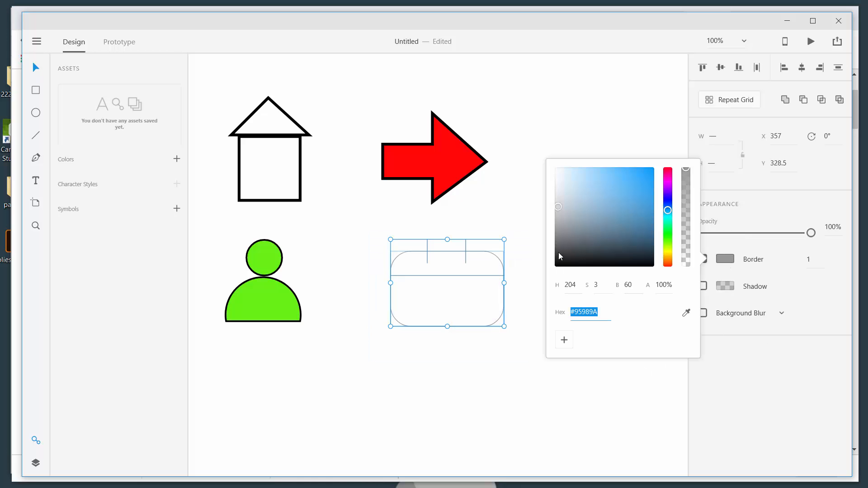
left_click_drag(557, 252, 554, 269)
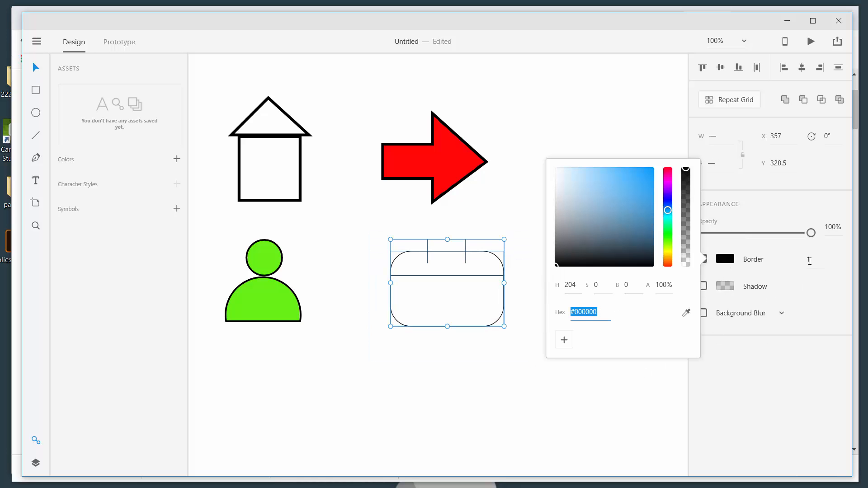
left_click(811, 259)
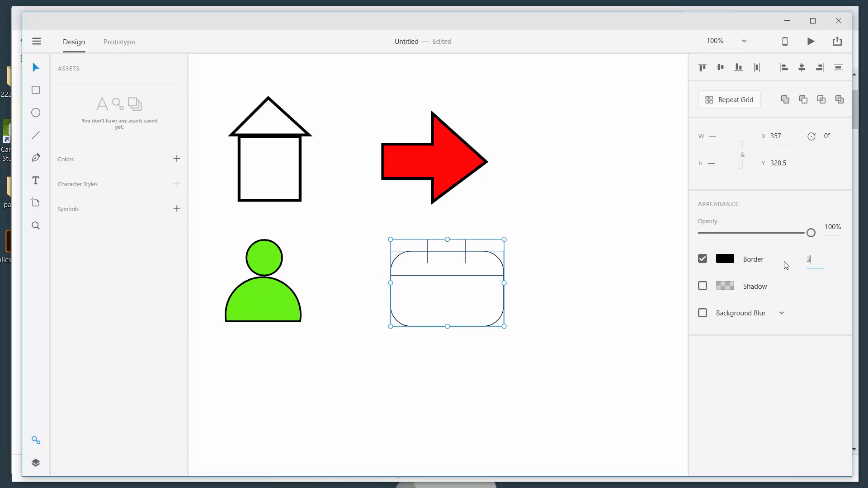
key("Return")
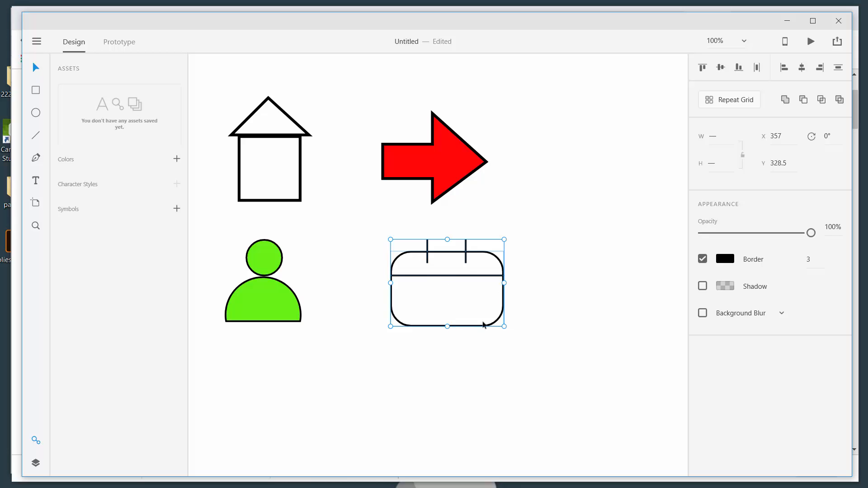
Group the calendar icon's shapes and move the group slightly up and left to about X 320, Y 320.5.
right_click(480, 284)
scroll(524, 375, "up", 3)
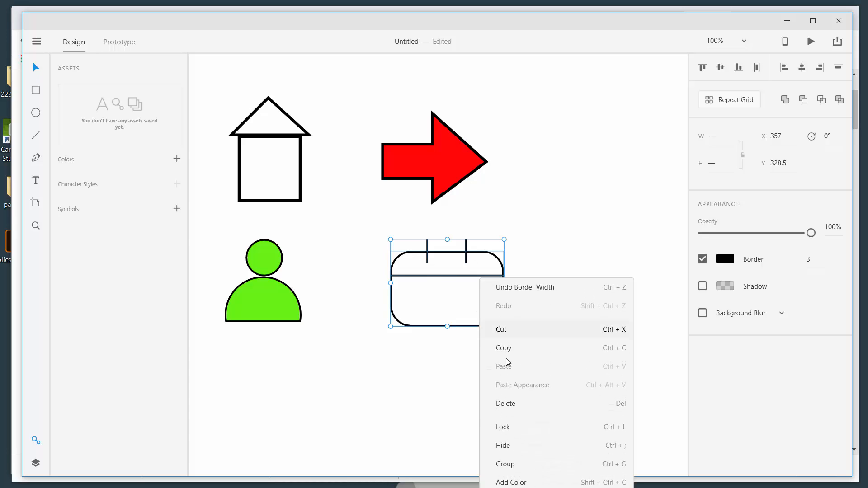
left_click(505, 466)
left_click(547, 347)
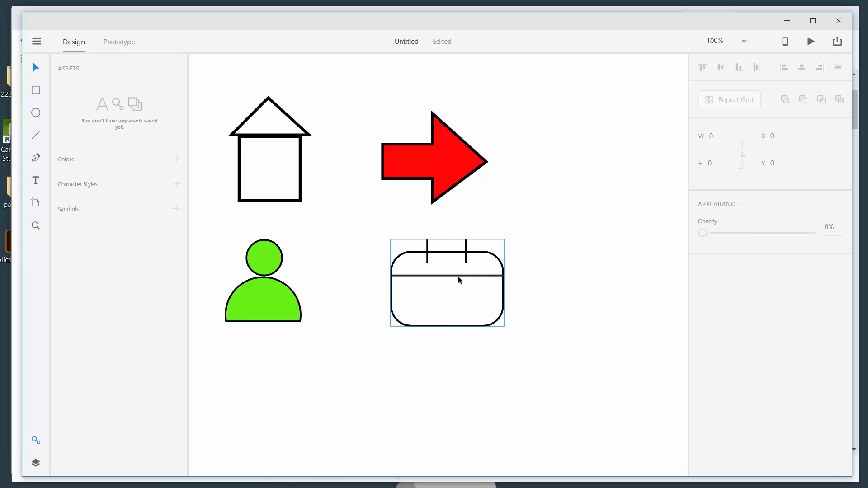
left_click_drag(459, 280, 439, 275)
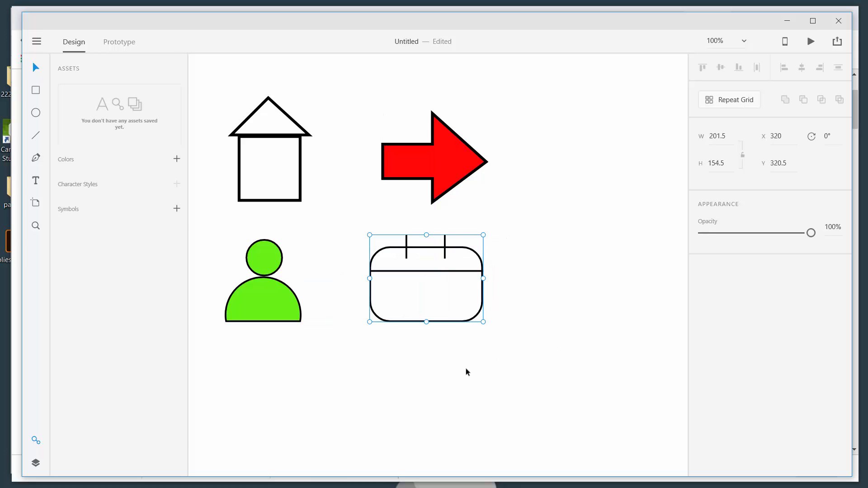
scroll(466, 369, "down", 1)
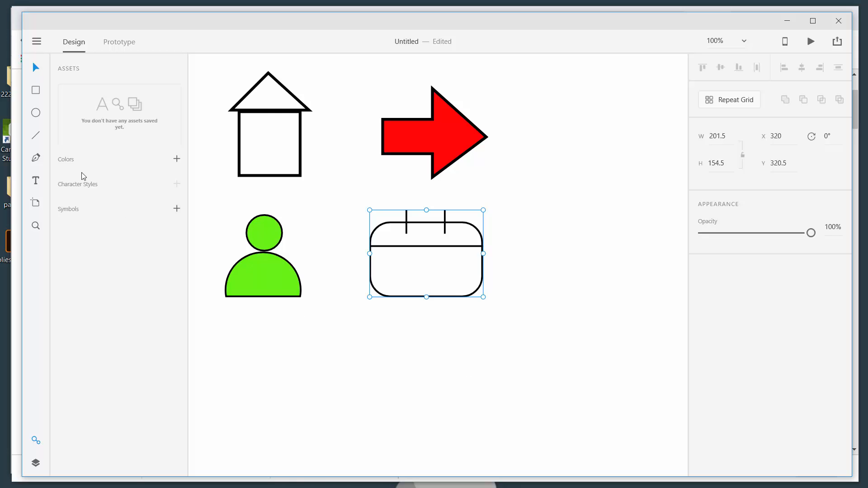
Draw a rectangle about 214 by 123 beneath the profile figure and calendar icons and round its corners to about 25.
left_click(35, 90)
left_click_drag(296, 344, 416, 413)
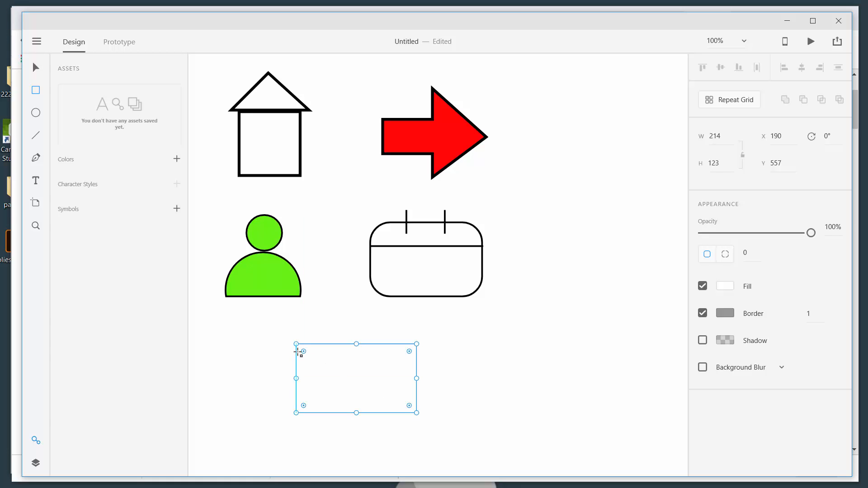
left_click_drag(303, 351, 310, 358)
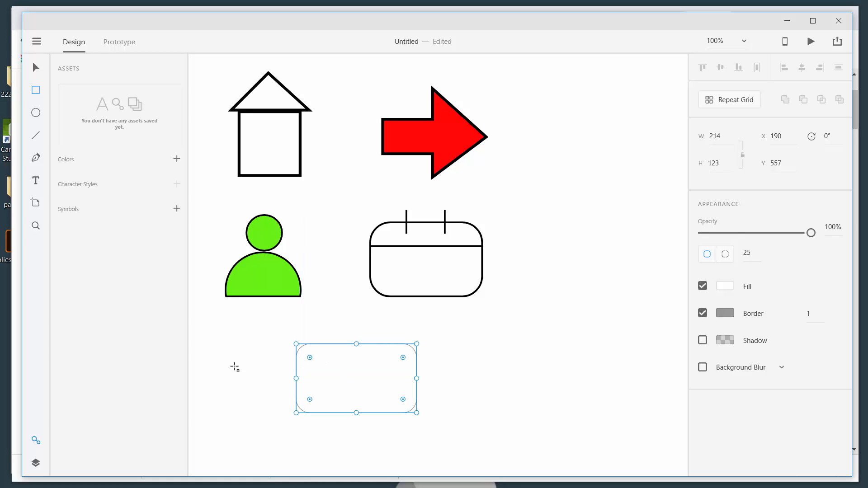
Draw four envelope fold lines in the new rectangle: two from the upper corners meeting near its centre, and one from each lower side to the flap.
left_click(39, 136)
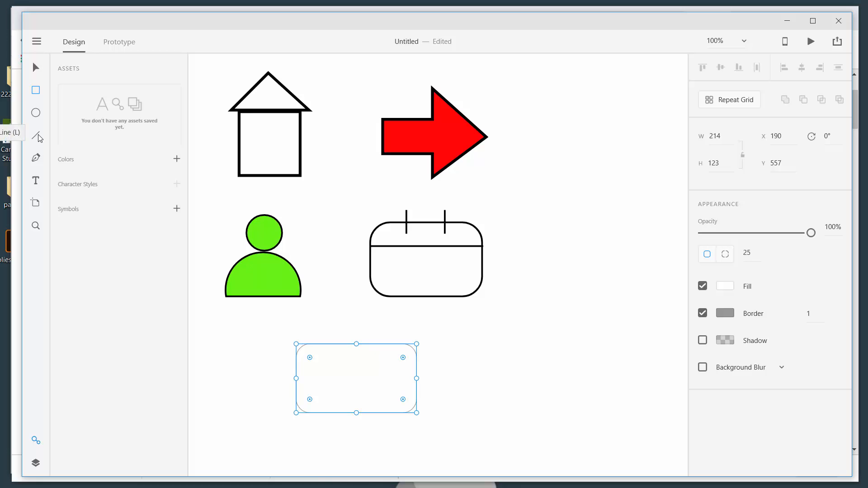
left_click_drag(301, 347, 357, 381)
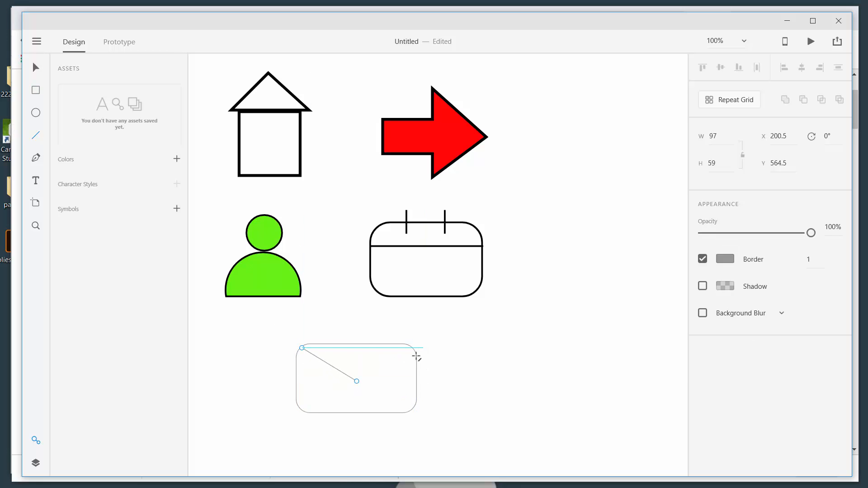
left_click_drag(412, 347, 357, 382)
left_click_drag(296, 403, 337, 369)
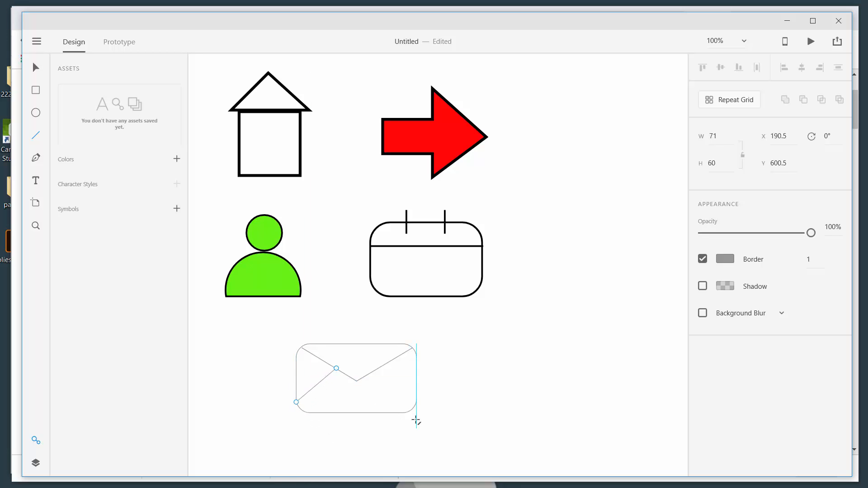
left_click_drag(417, 407, 383, 368)
left_click(35, 68)
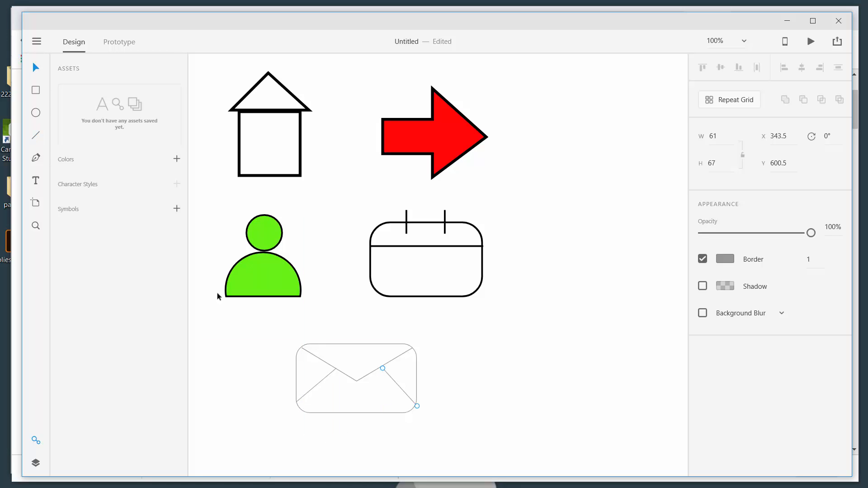
left_click(248, 415)
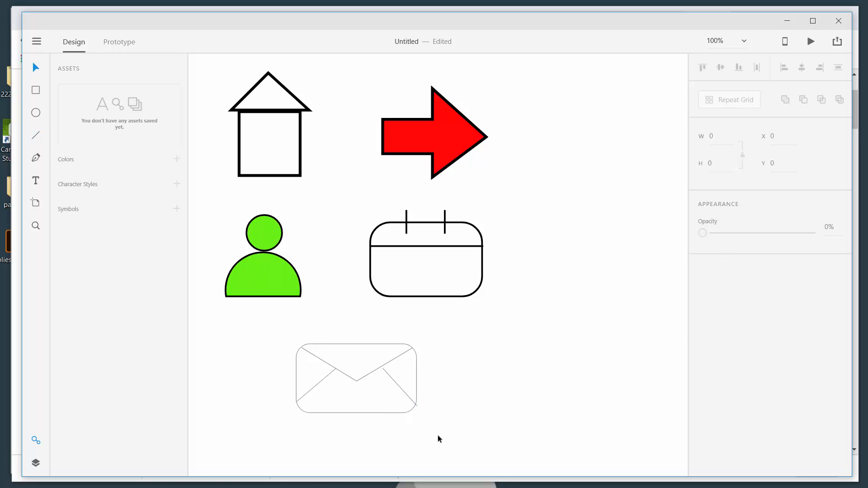
Adjust both ends of the envelope's lower right fold line so they meet the rectangle's edge and the flap line.
left_click(405, 391)
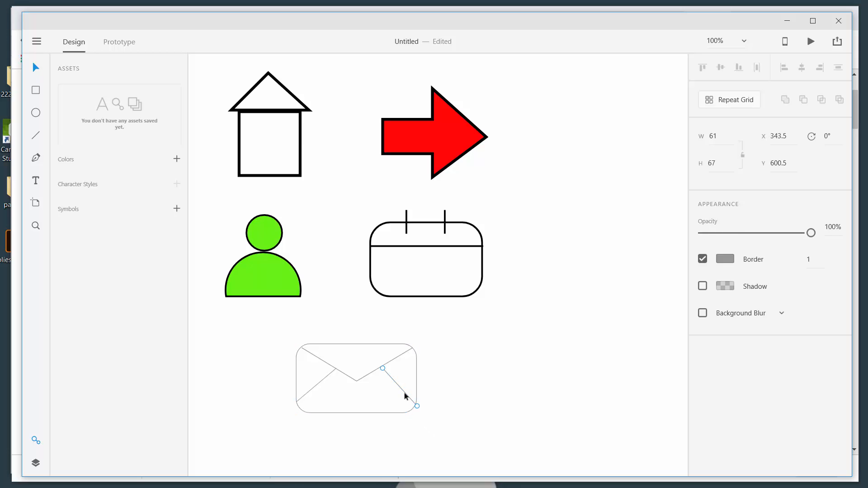
left_click_drag(417, 407, 415, 403)
left_click(435, 408)
left_click(386, 373)
left_click_drag(383, 368, 382, 364)
left_click(502, 368)
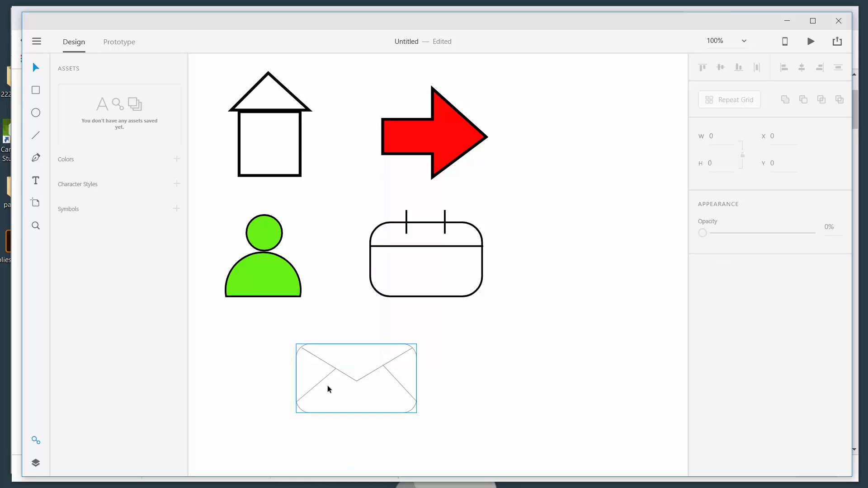
Give the envelope's rounded rectangle and four fold lines a black (#000000) border of width 3.
left_click_drag(271, 336, 430, 415)
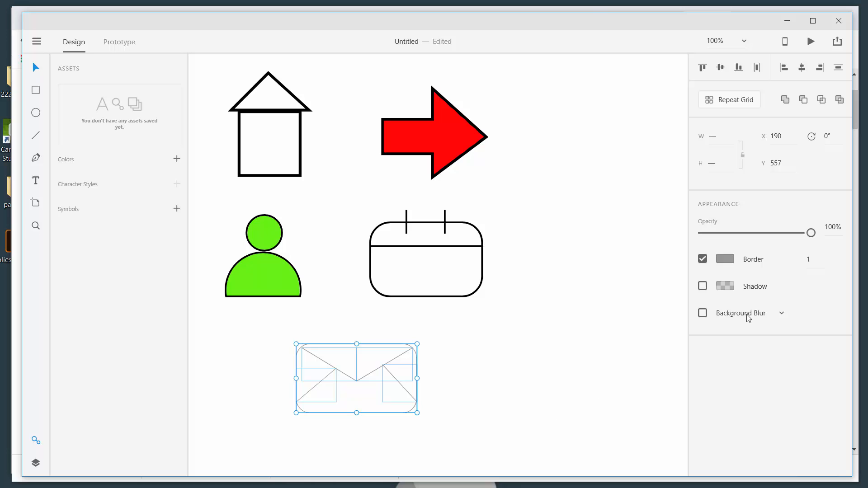
left_click(723, 259)
left_click_drag(598, 262, 520, 290)
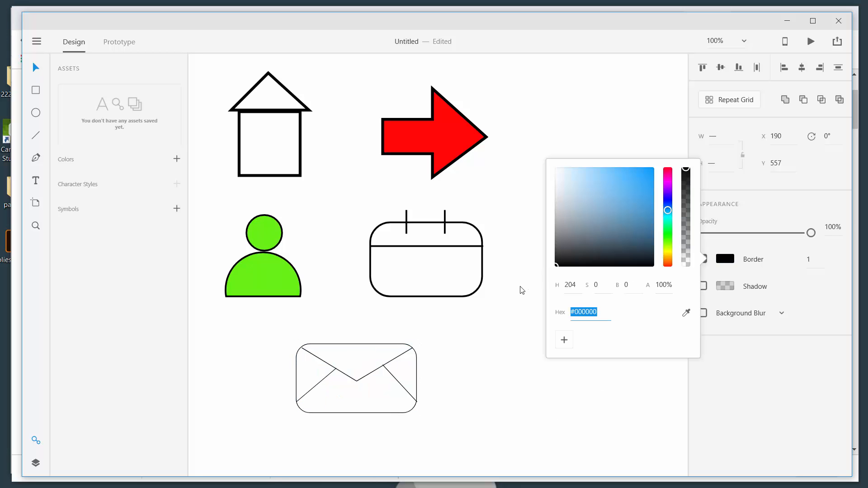
left_click(814, 259)
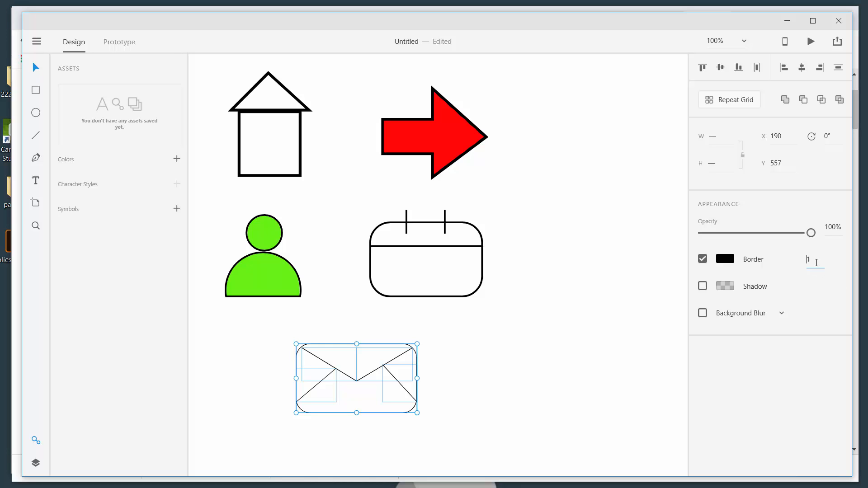
key("BackSpace")
type("3")
key("Return")
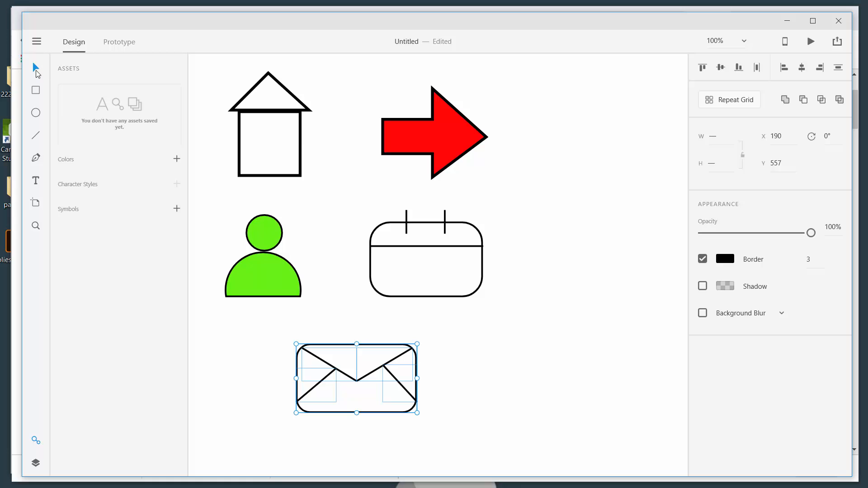
left_click(274, 391)
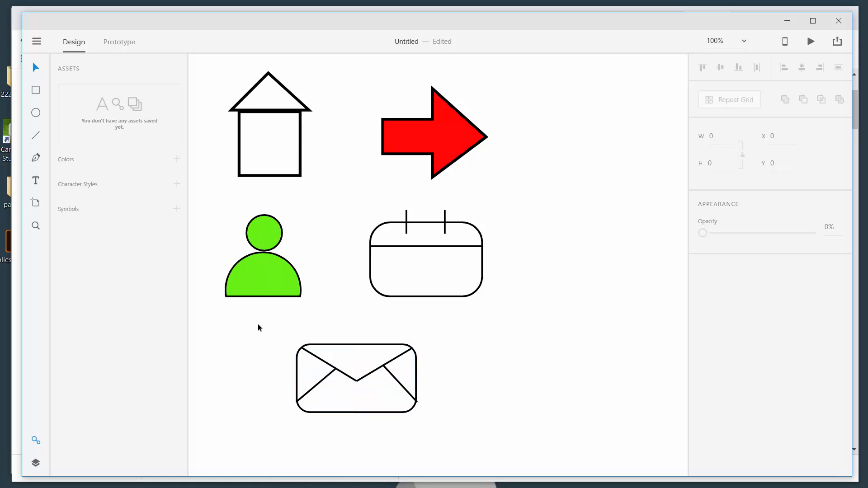
Group the envelope icon's shapes and move the group to about X 50, Y 541.
left_click_drag(258, 328, 477, 442)
right_click(360, 432)
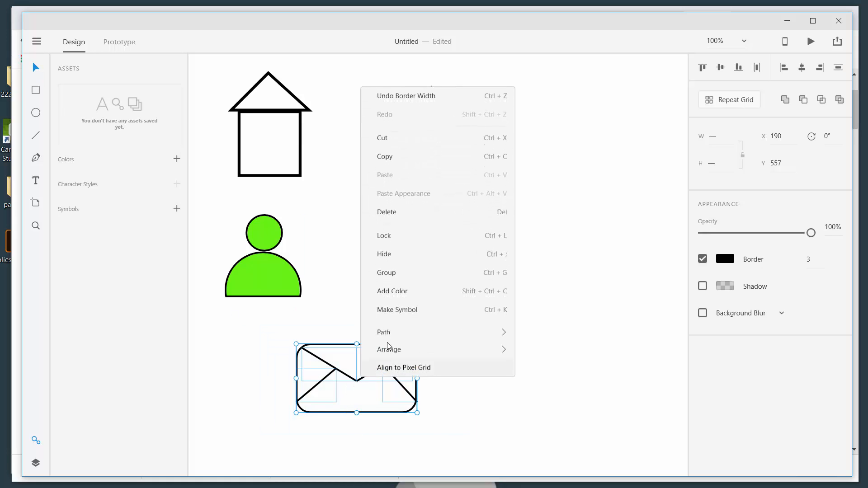
left_click(401, 275)
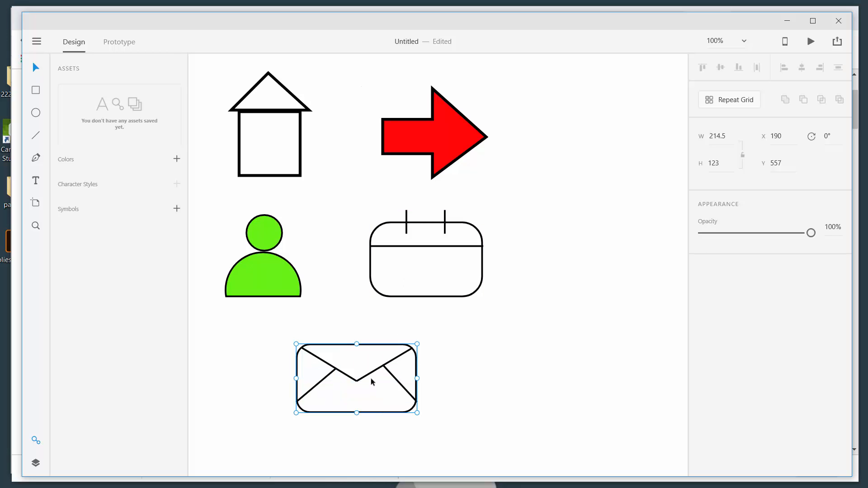
left_click_drag(371, 382, 293, 373)
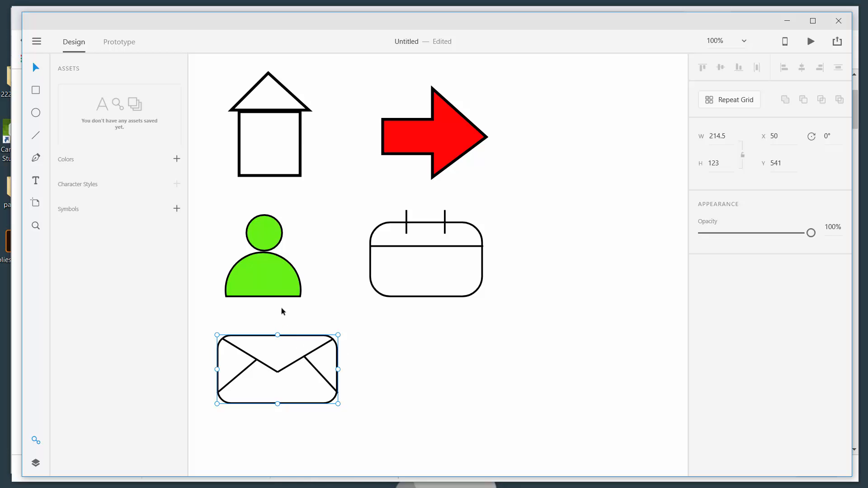
Place three overlapping copies of the green profile figure to the right of the calendar and reposition the original at about X 77, Y 308.
left_click_drag(277, 289, 594, 439)
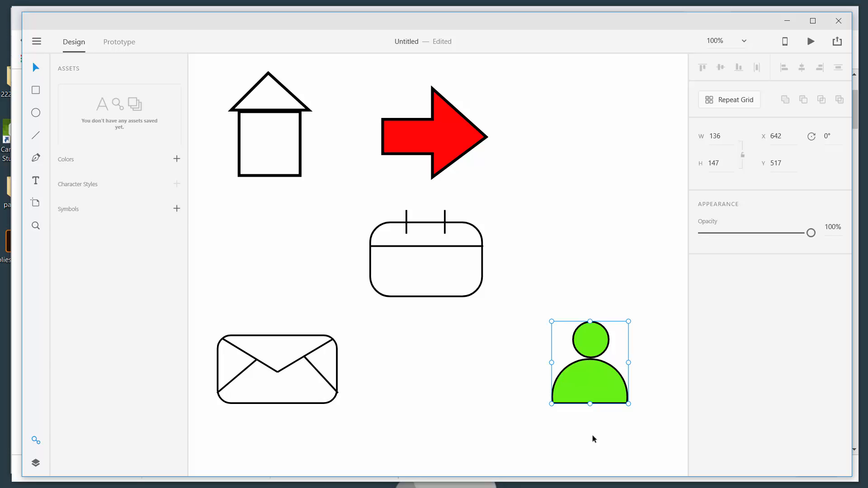
left_click_drag(590, 384, 593, 244)
left_click(583, 392)
left_click_drag(583, 392, 270, 272)
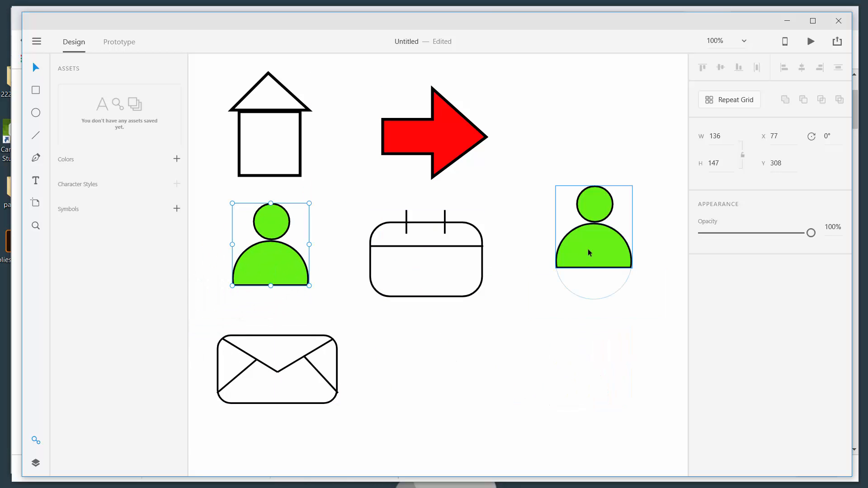
left_click_drag(591, 248, 640, 216)
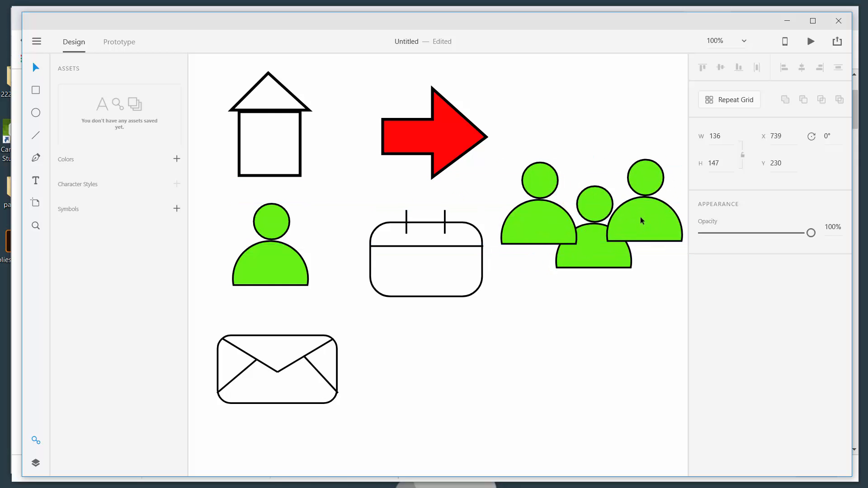
Bring the middle copied figure to the front and place it between the other two at about X 648, Y 257.
left_click(590, 264)
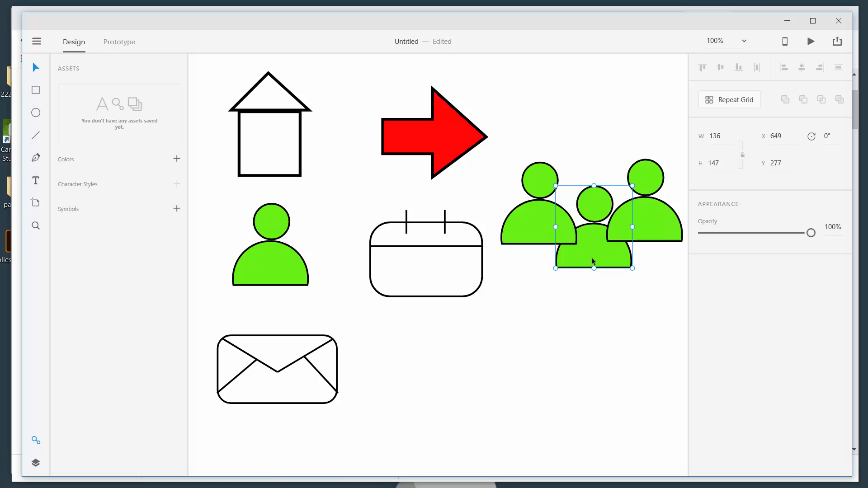
right_click(592, 261)
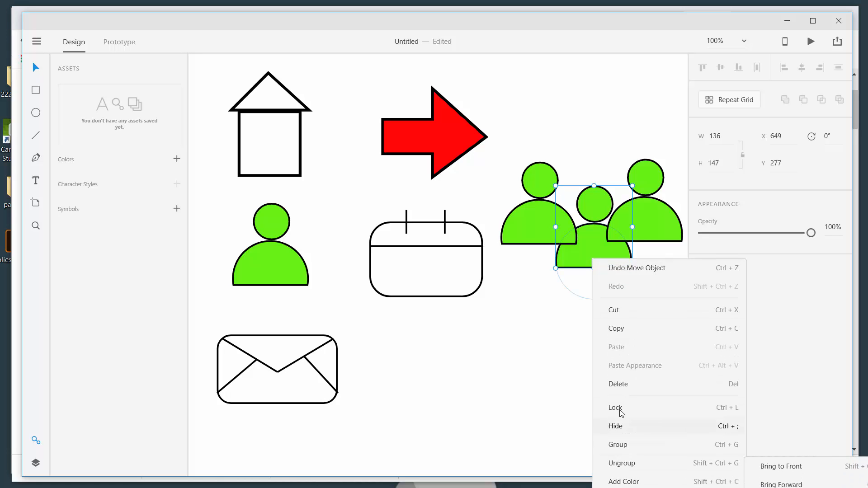
left_click(589, 246)
left_click_drag(596, 207, 541, 88)
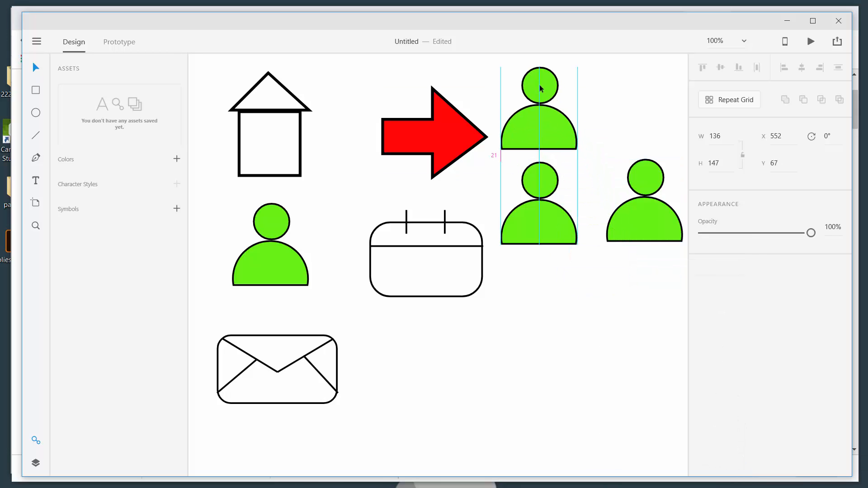
right_click(540, 87)
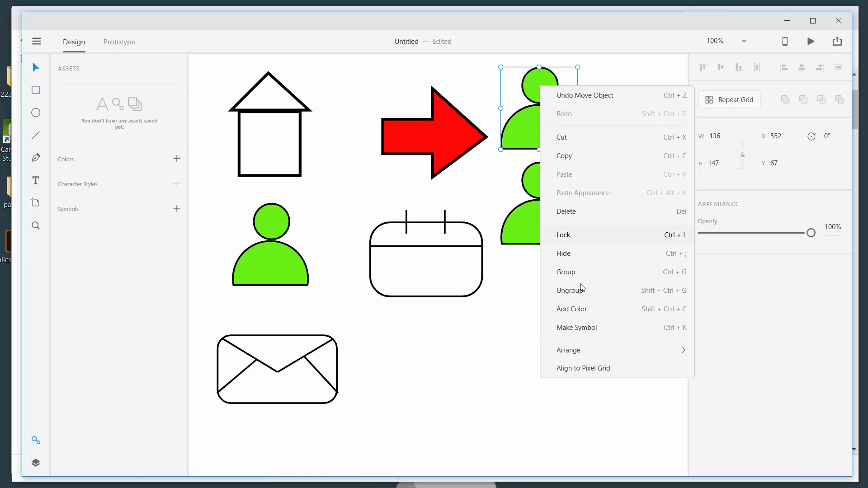
mouse_move(594, 351)
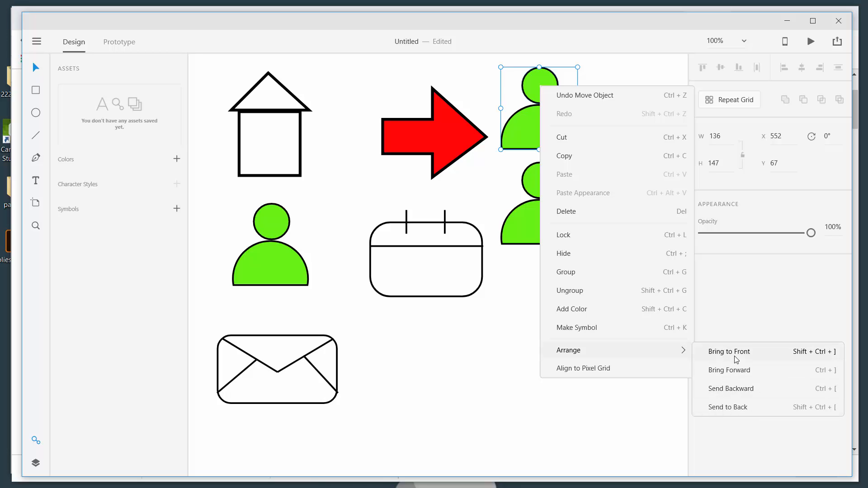
left_click(736, 359)
left_click_drag(580, 171, 614, 237)
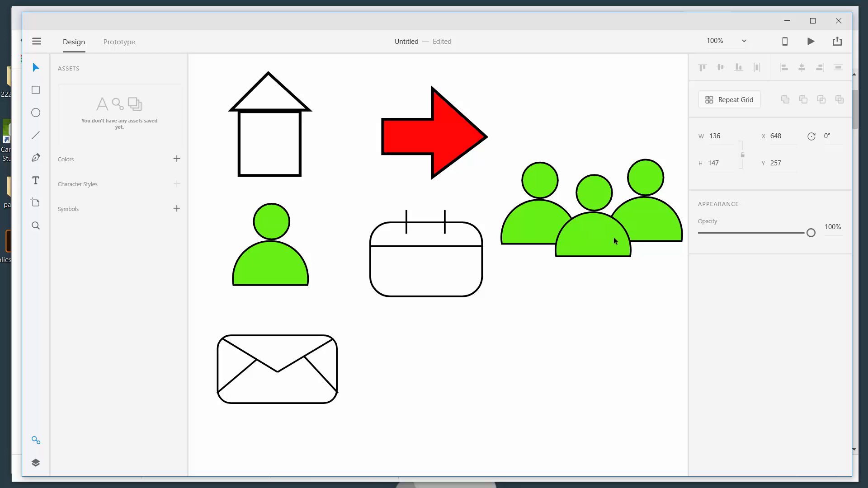
left_click(598, 333)
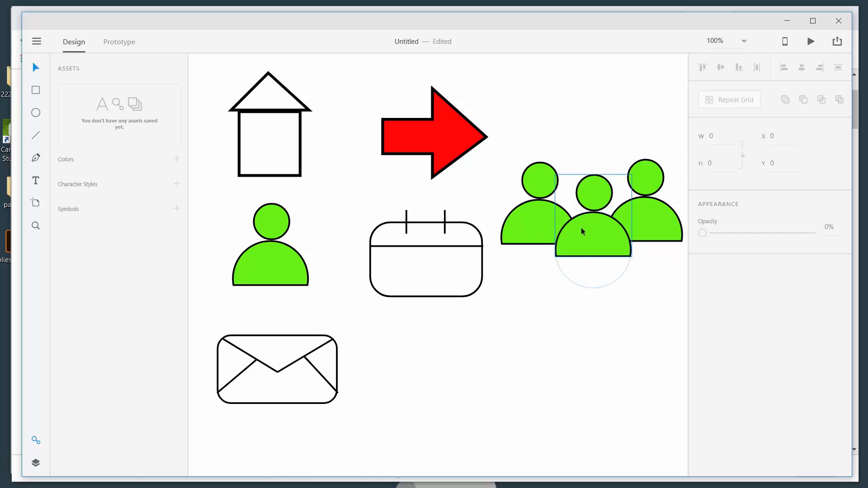
Move the two outer figures slightly closer to the middle one and group all three figures.
left_click_drag(528, 213, 537, 216)
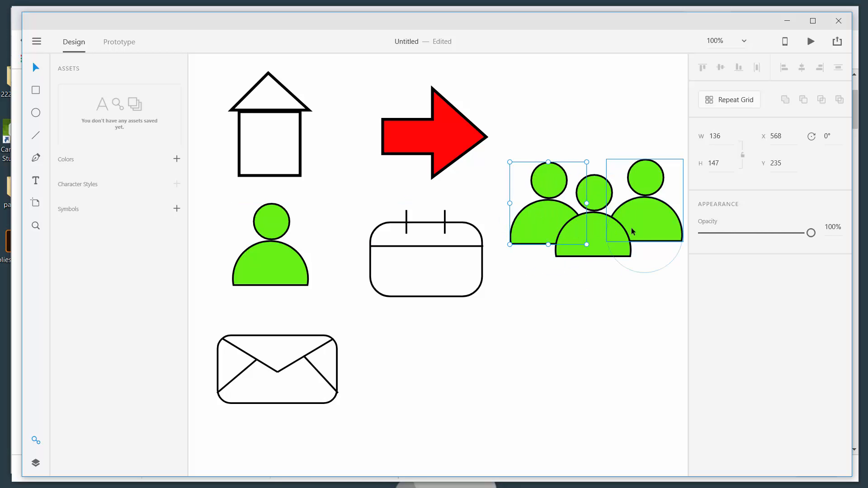
left_click_drag(661, 220, 656, 219)
left_click(592, 278)
left_click_drag(527, 136, 670, 296)
right_click(608, 248)
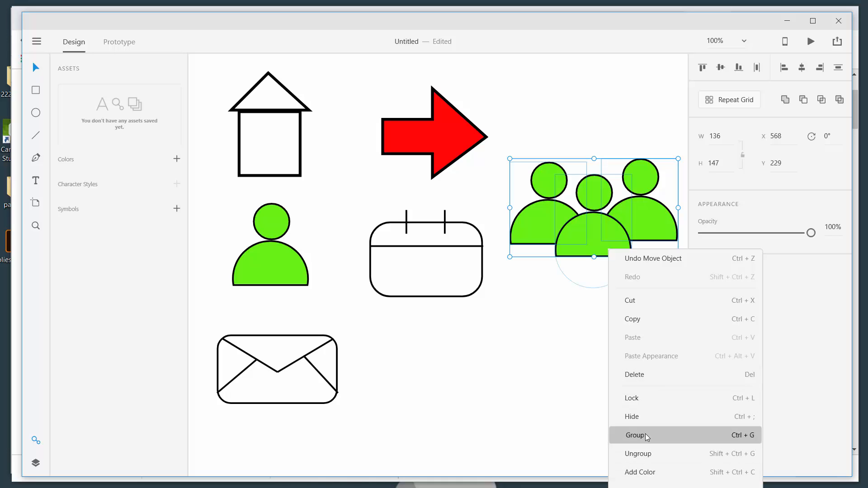
left_click(603, 312)
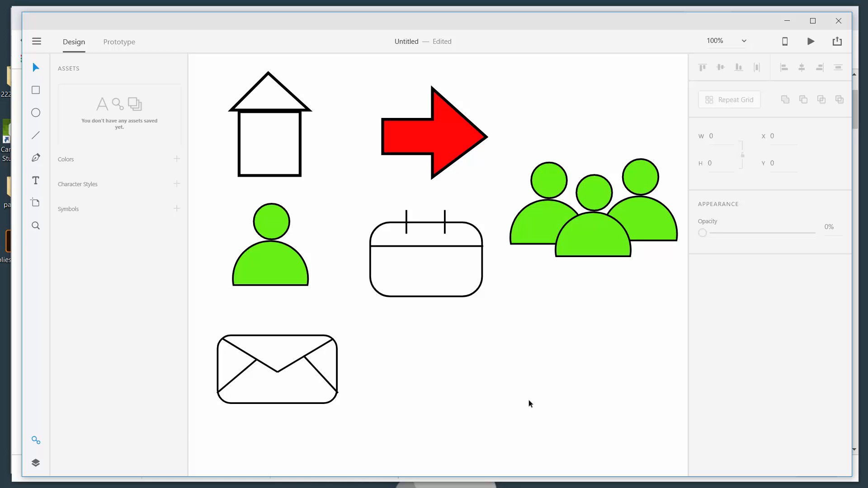
key("alt+Tab")
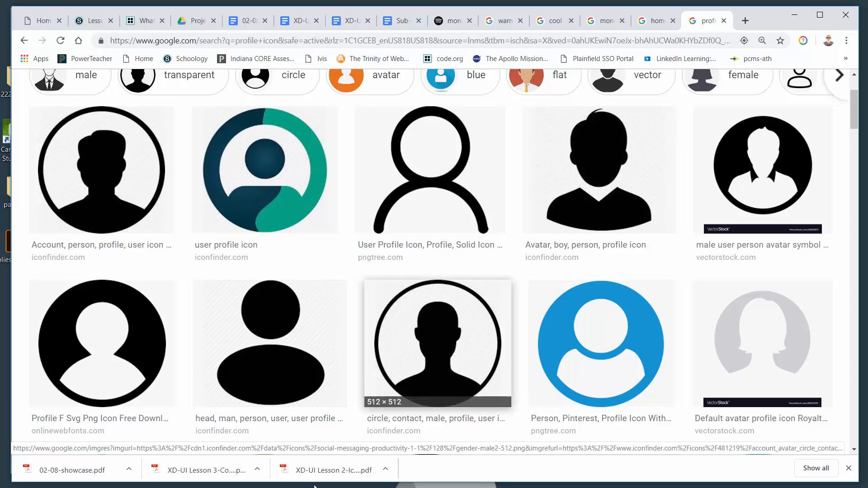
key("alt+Tab")
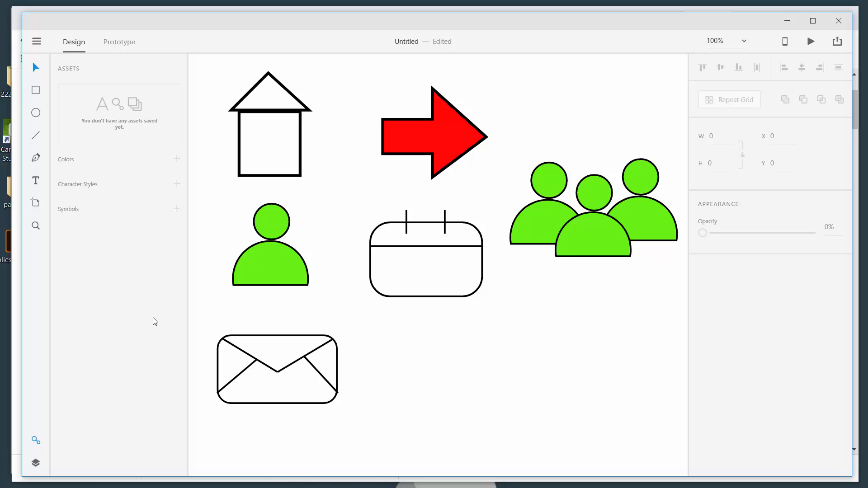
Draw a closed, curved heart outline about 253 wide below the group of people with the Pen tool, starting at the notch.
left_click(37, 160)
left_click(543, 352)
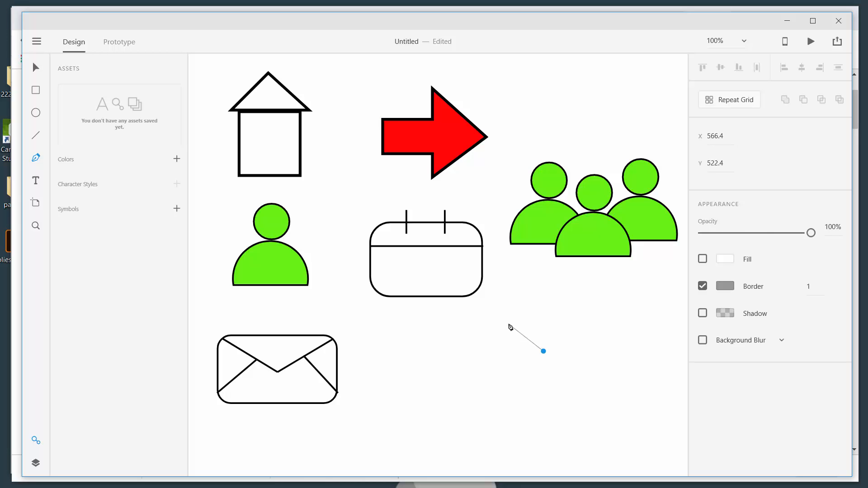
left_click_drag(508, 324, 489, 327)
left_click_drag(472, 351, 473, 371)
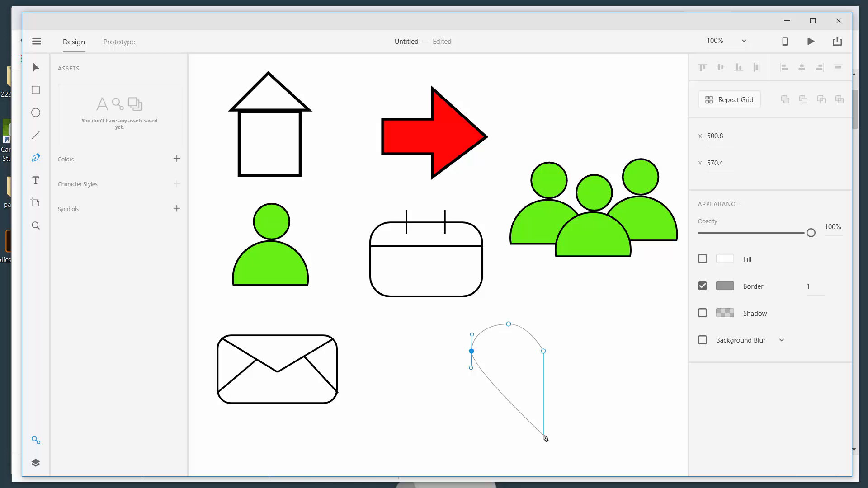
left_click_drag(544, 436, 547, 437)
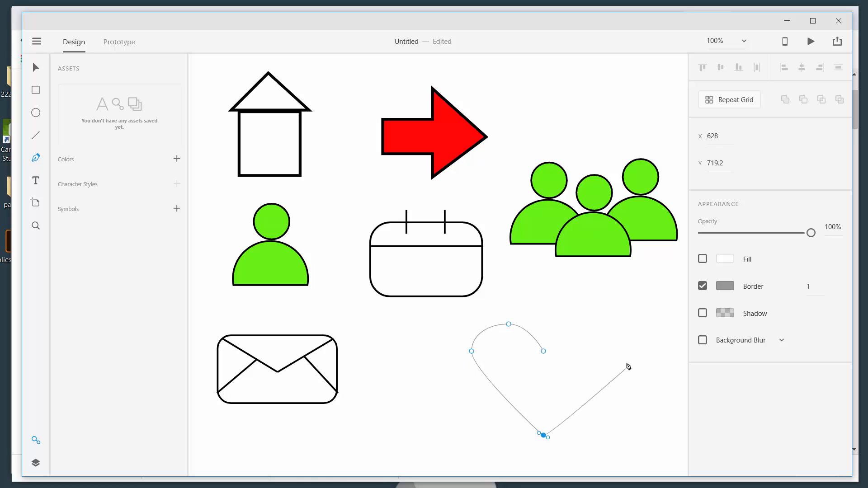
left_click(614, 351)
left_click_drag(616, 349, 614, 338)
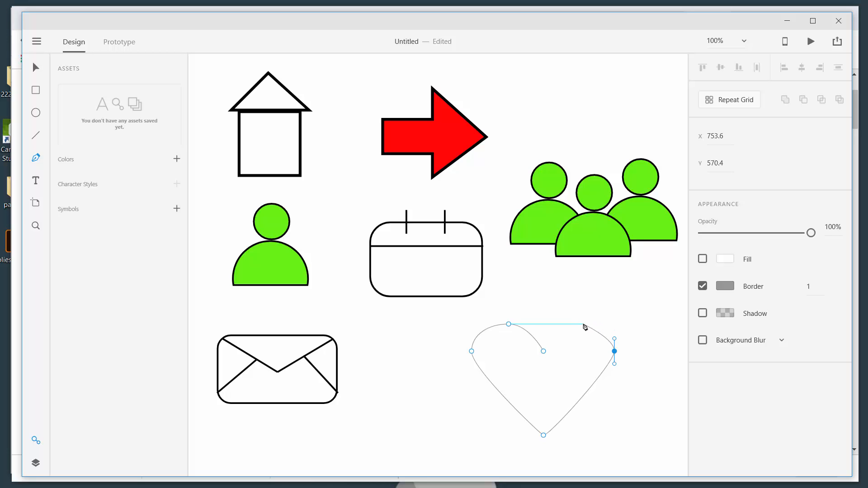
left_click_drag(583, 324, 561, 327)
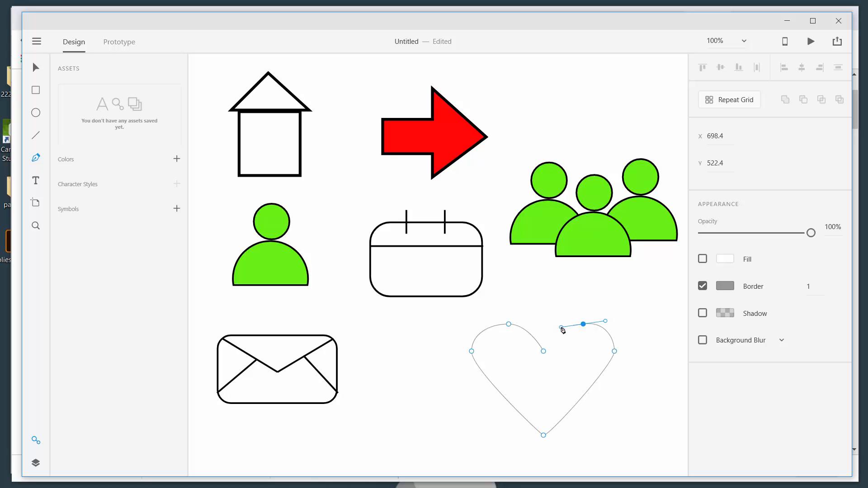
left_click(543, 351)
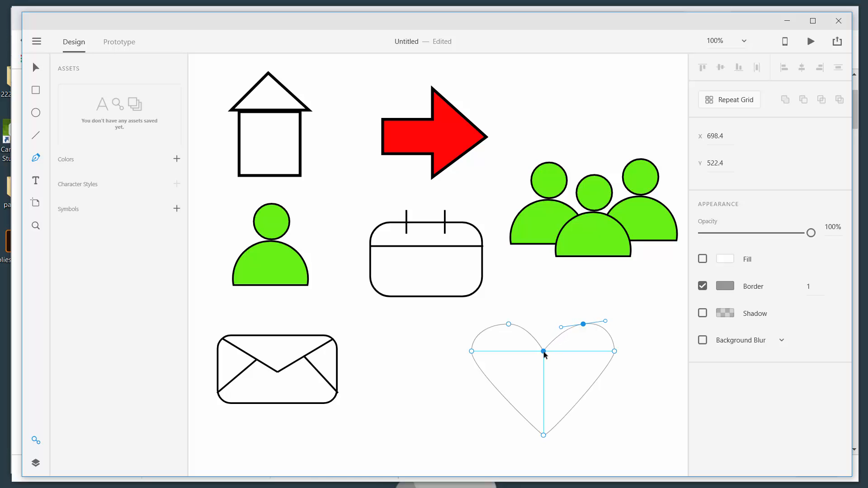
Lower the heart's bottom point to about Y 742 and shift the left lobe's top point to about X 550.
key("v")
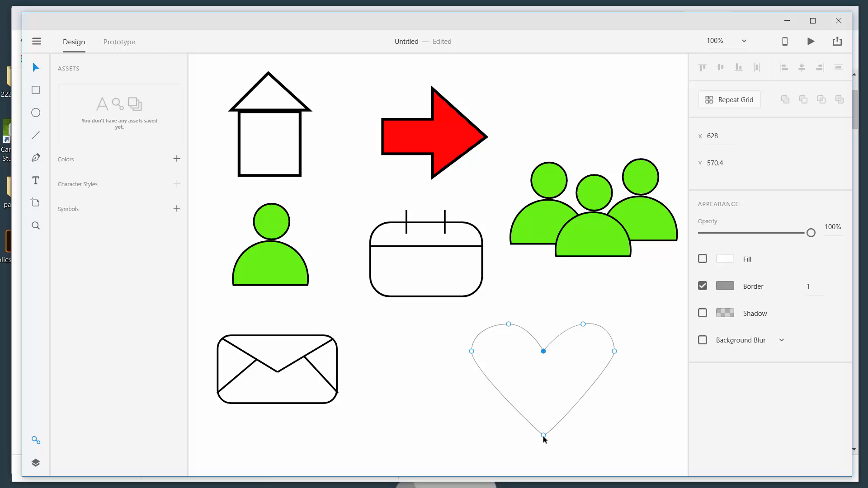
left_click_drag(543, 435, 543, 449)
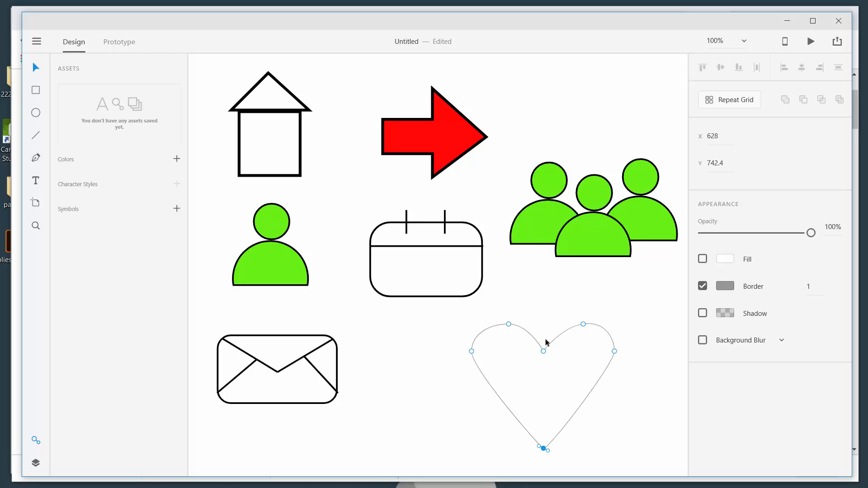
left_click_drag(507, 324, 500, 324)
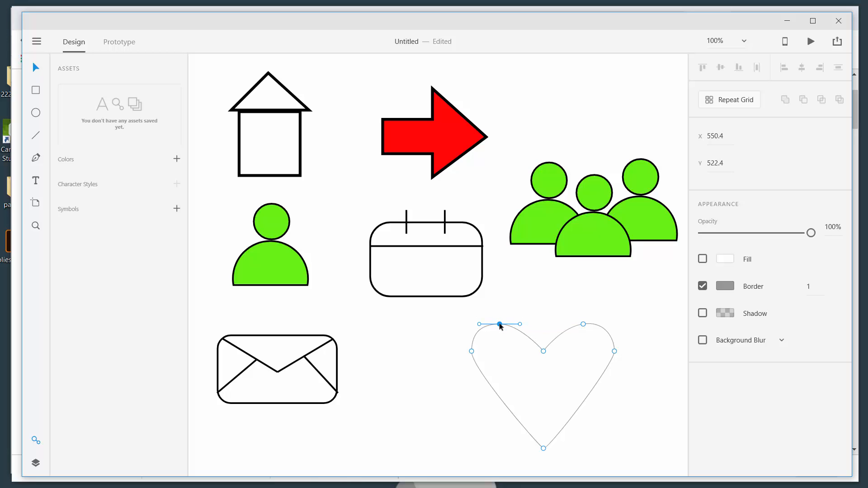
Adjust the curve handles of the heart's left and right side points to round both lobes, and finish editing the path.
left_click(472, 351)
left_click_drag(471, 368, 472, 380)
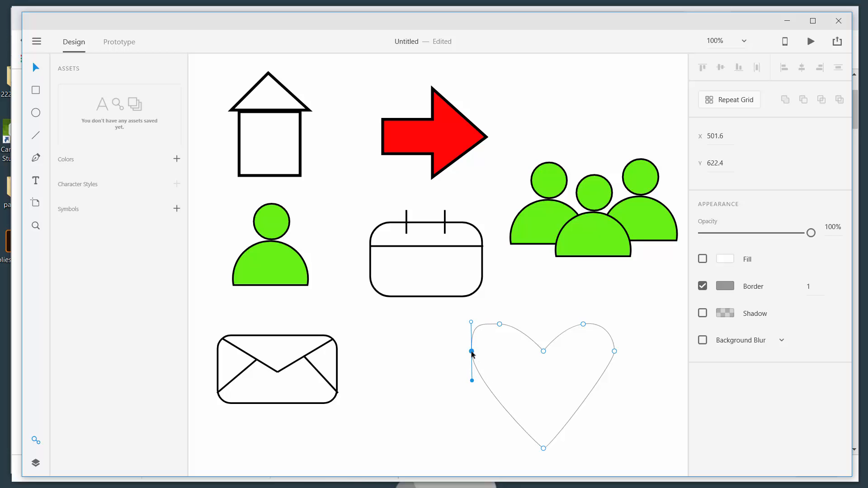
left_click(471, 321)
left_click_drag(472, 323, 470, 333)
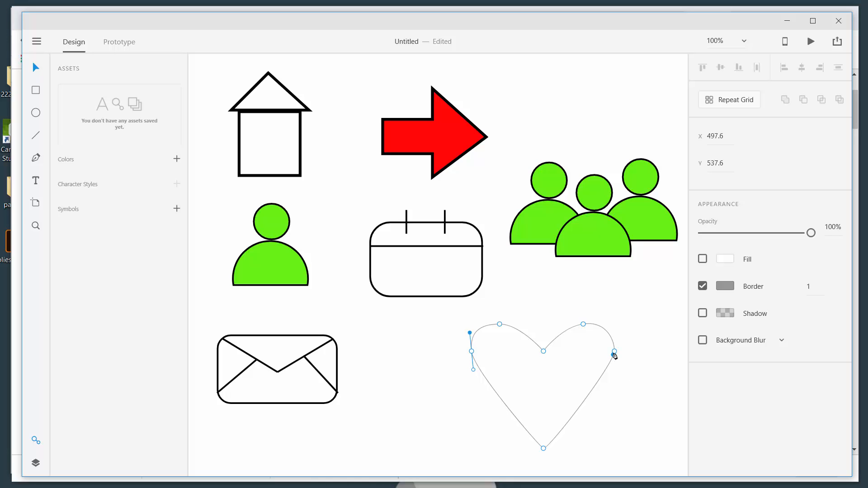
left_click(614, 351)
left_click_drag(614, 352, 615, 372)
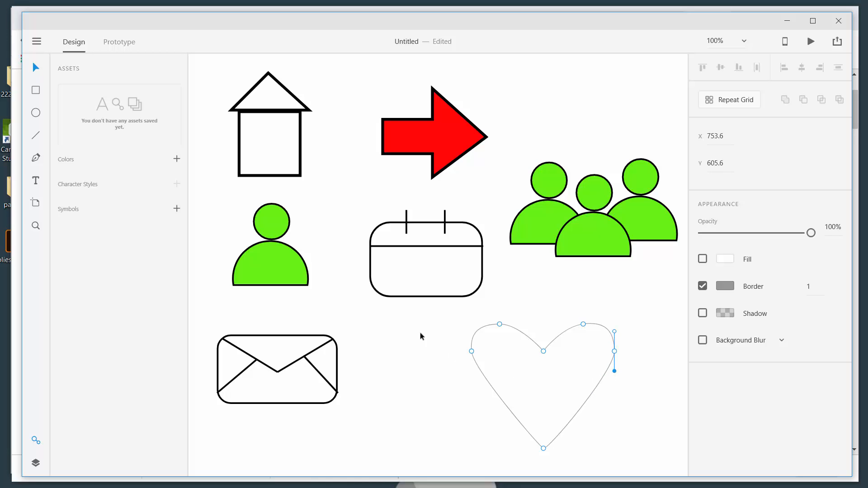
left_click(453, 415)
Fill the heart with bright red and move it to about X 425, Y 541.
left_click(565, 423)
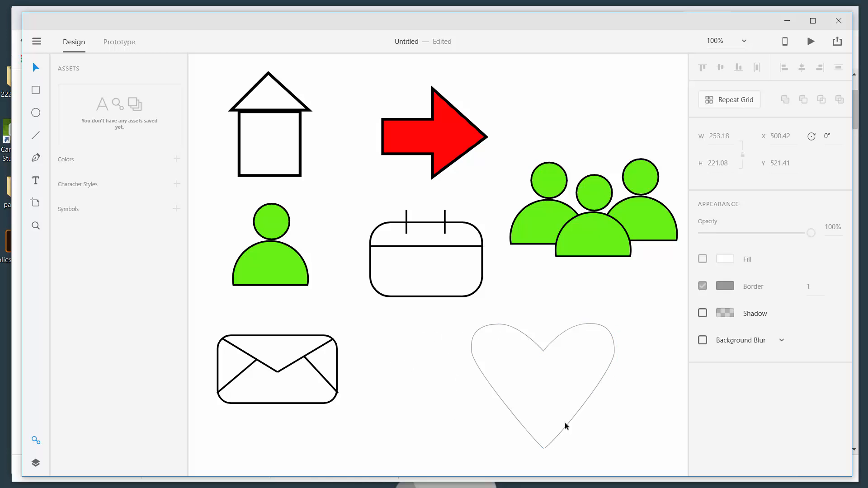
left_click(725, 259)
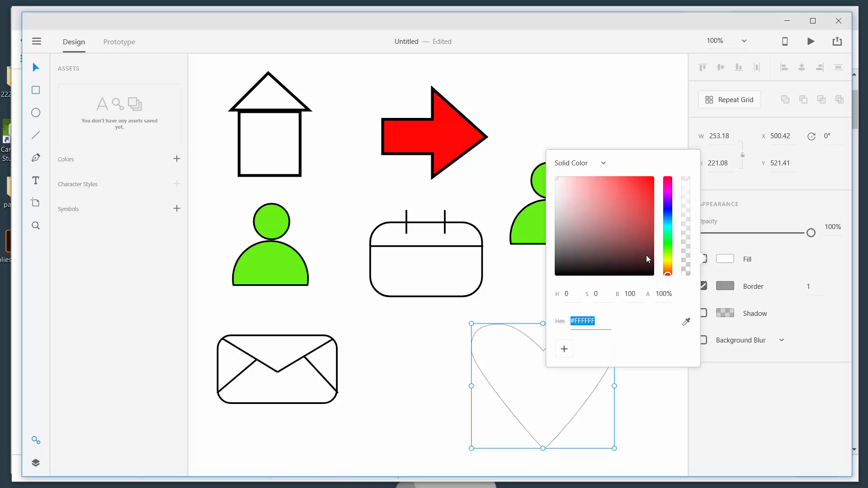
left_click_drag(647, 254, 655, 180)
left_click(598, 72)
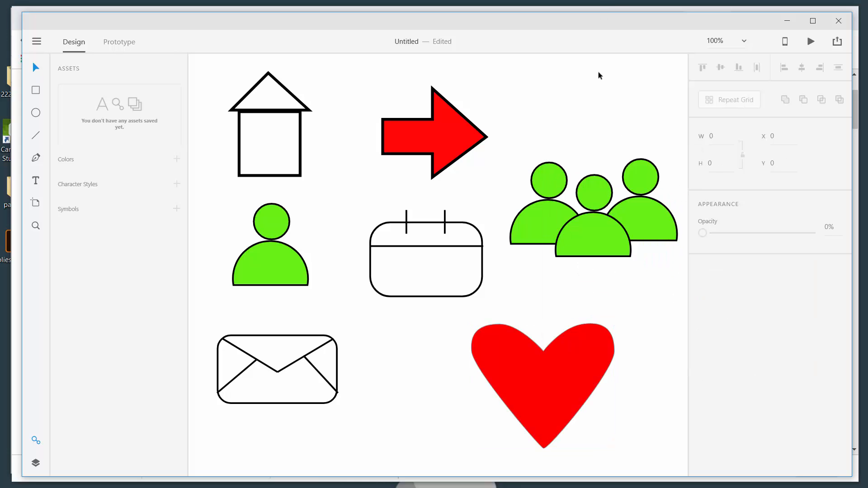
left_click_drag(576, 371, 503, 386)
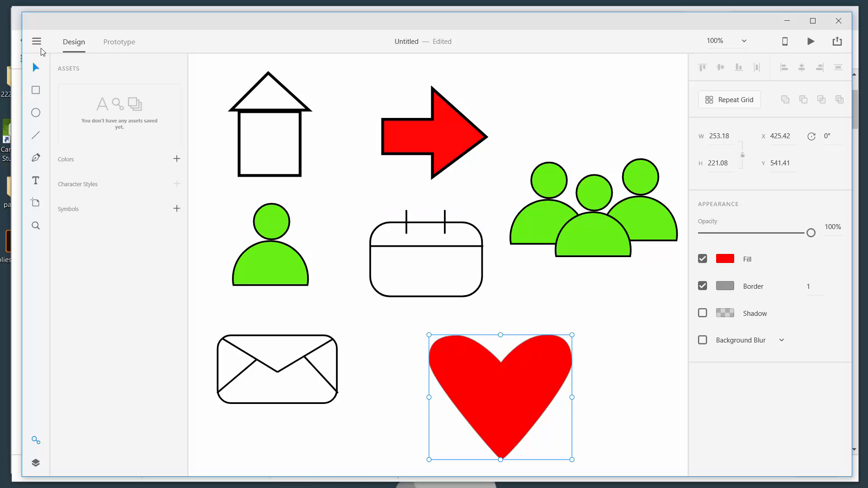
Save the document as an XD file named icons on the H: network drive.
left_click(37, 42)
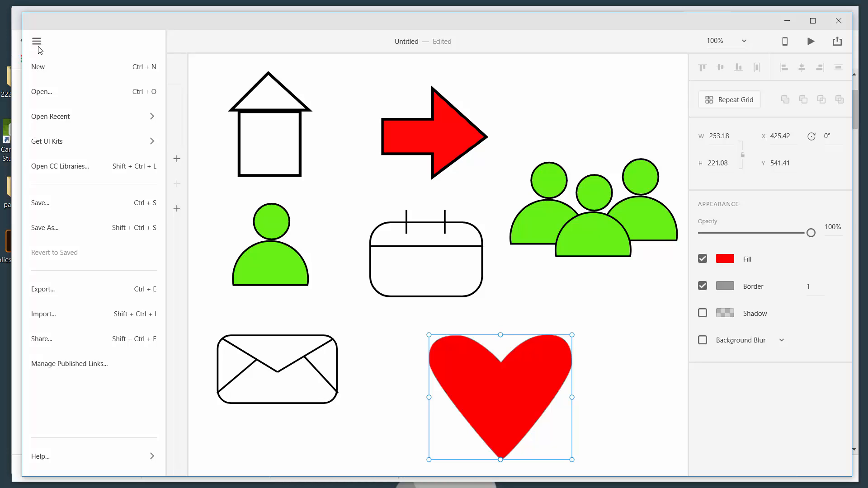
left_click(57, 231)
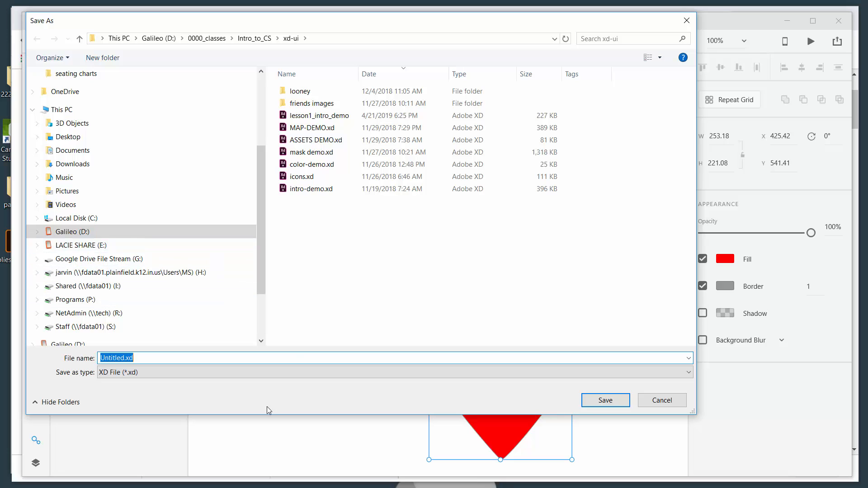
left_click(121, 273)
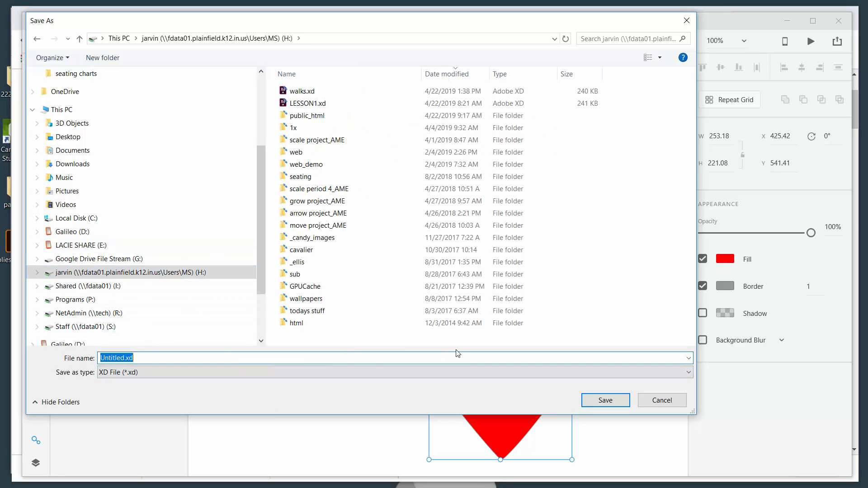
key("BackSpace")
type("icons")
key("Return")
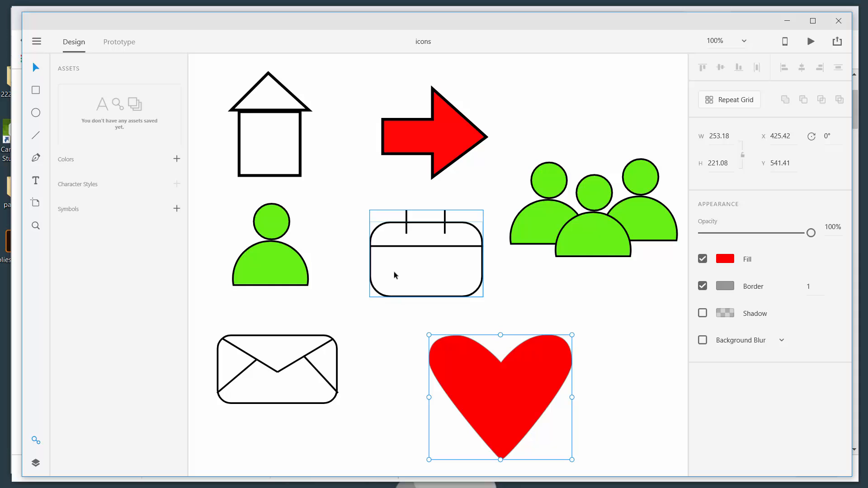
Switch to the Chrome browser and show the Schoology course page for Lesson 02: Creating Icons in XD.
key("alt+Tab")
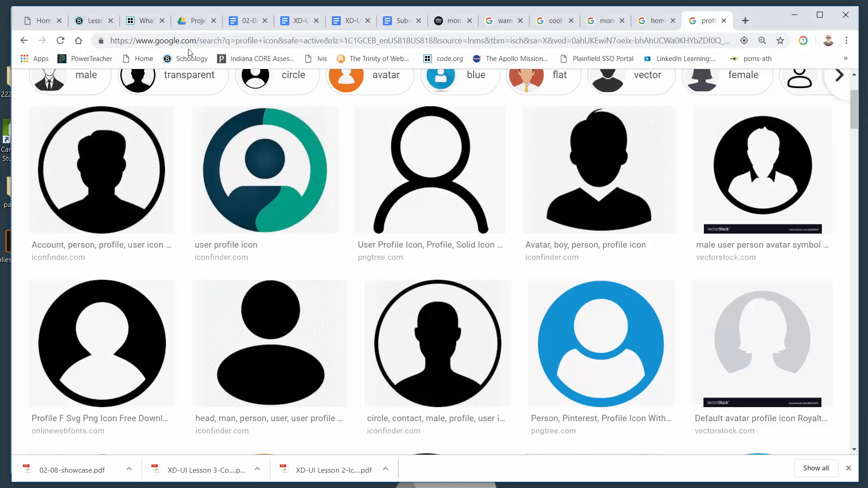
left_click(93, 21)
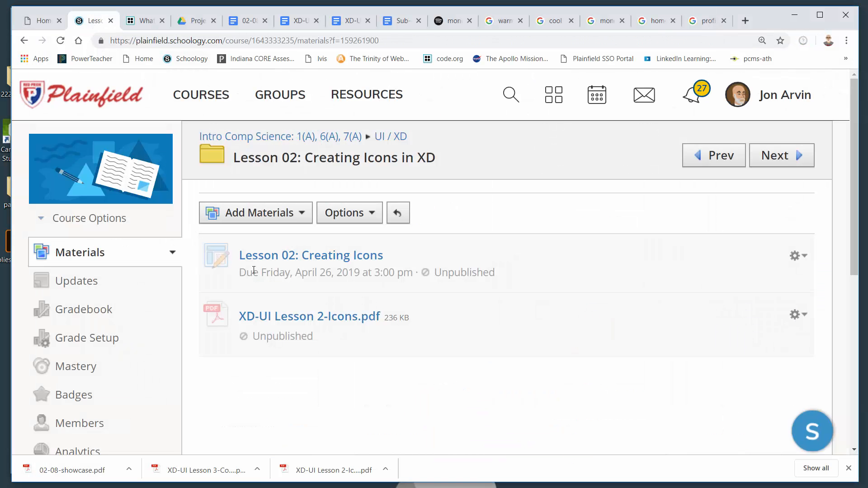